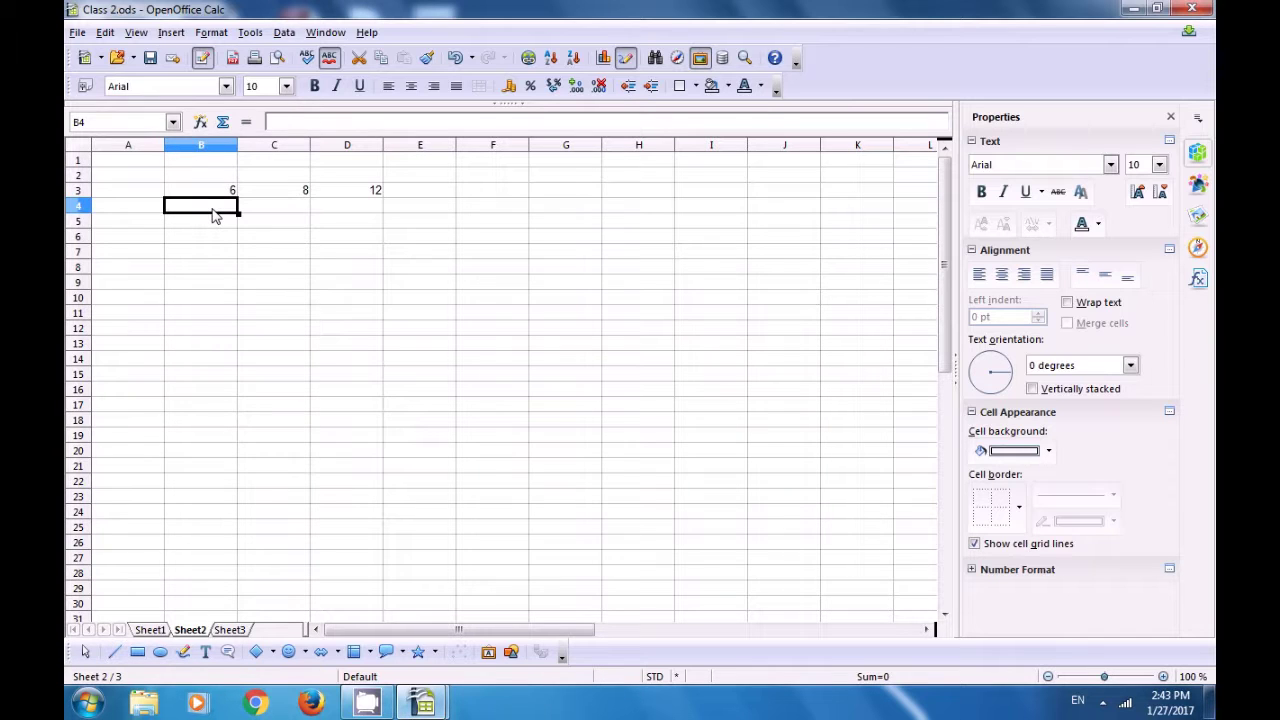
- Enter the factorisations 2*3 in B4, 2*2*2 in C4 and 2*2*3 in D4
type("2")
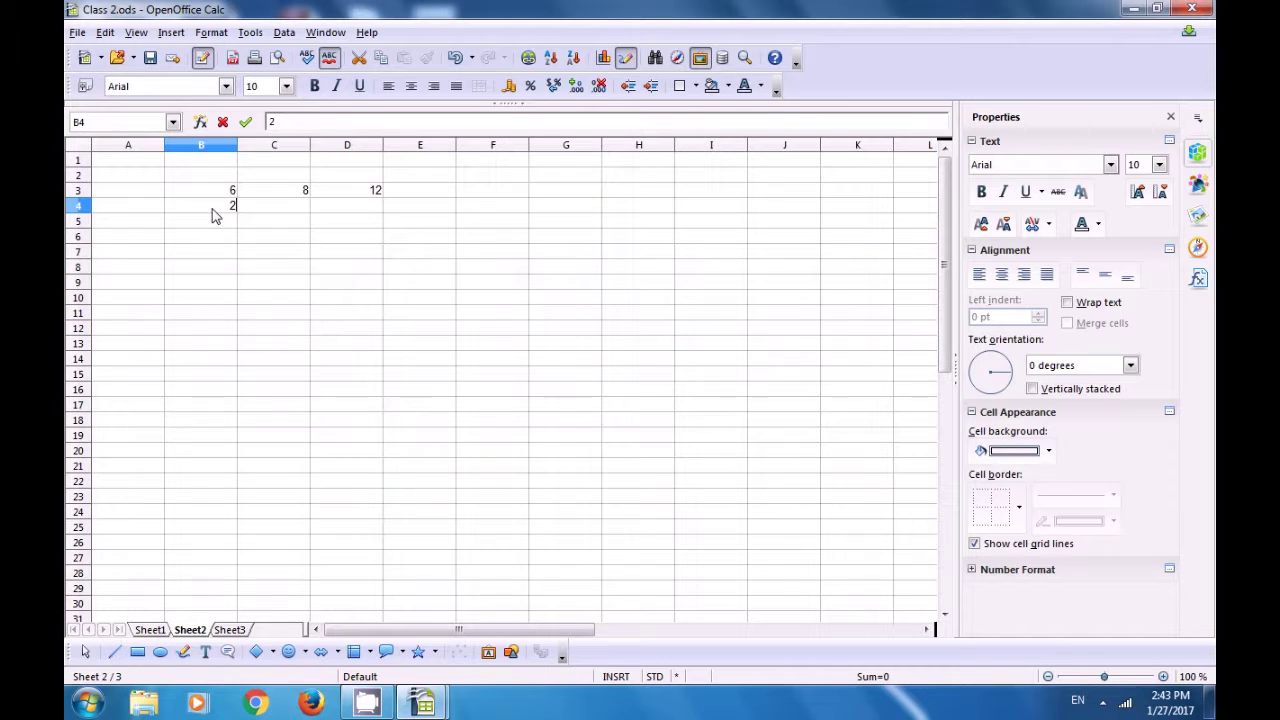
type("*3")
left_click(284, 210)
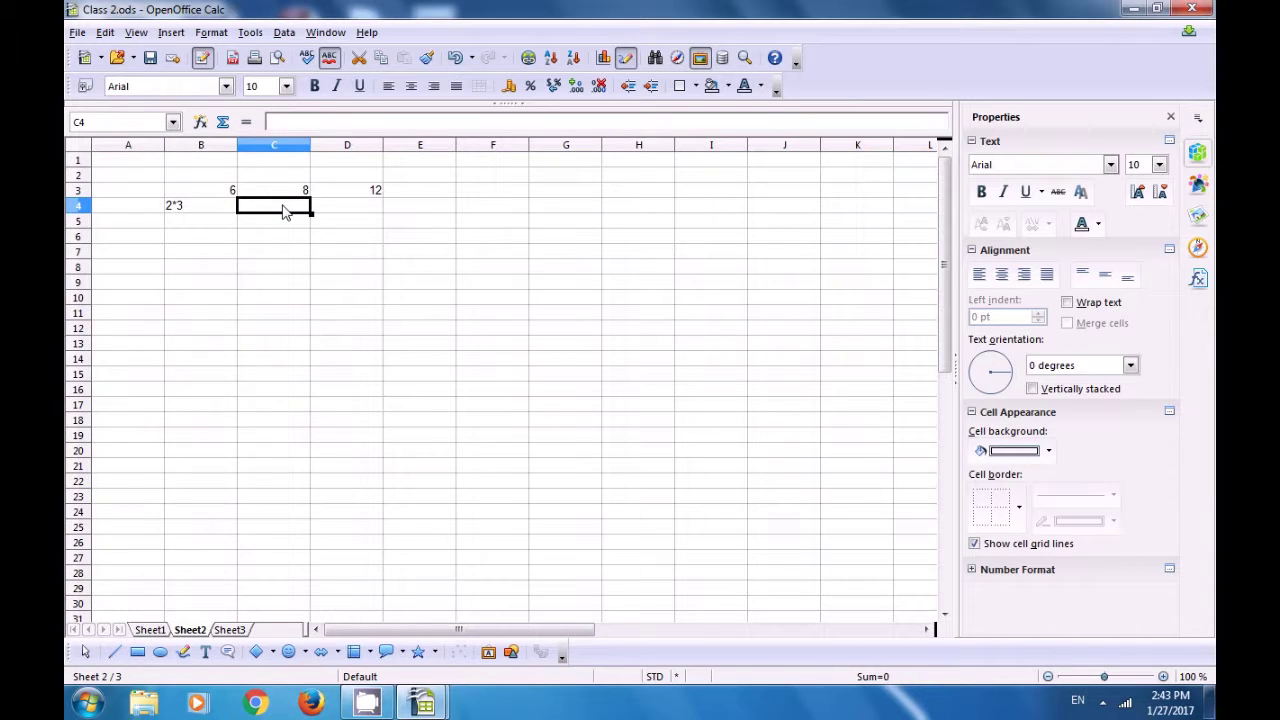
type("2")
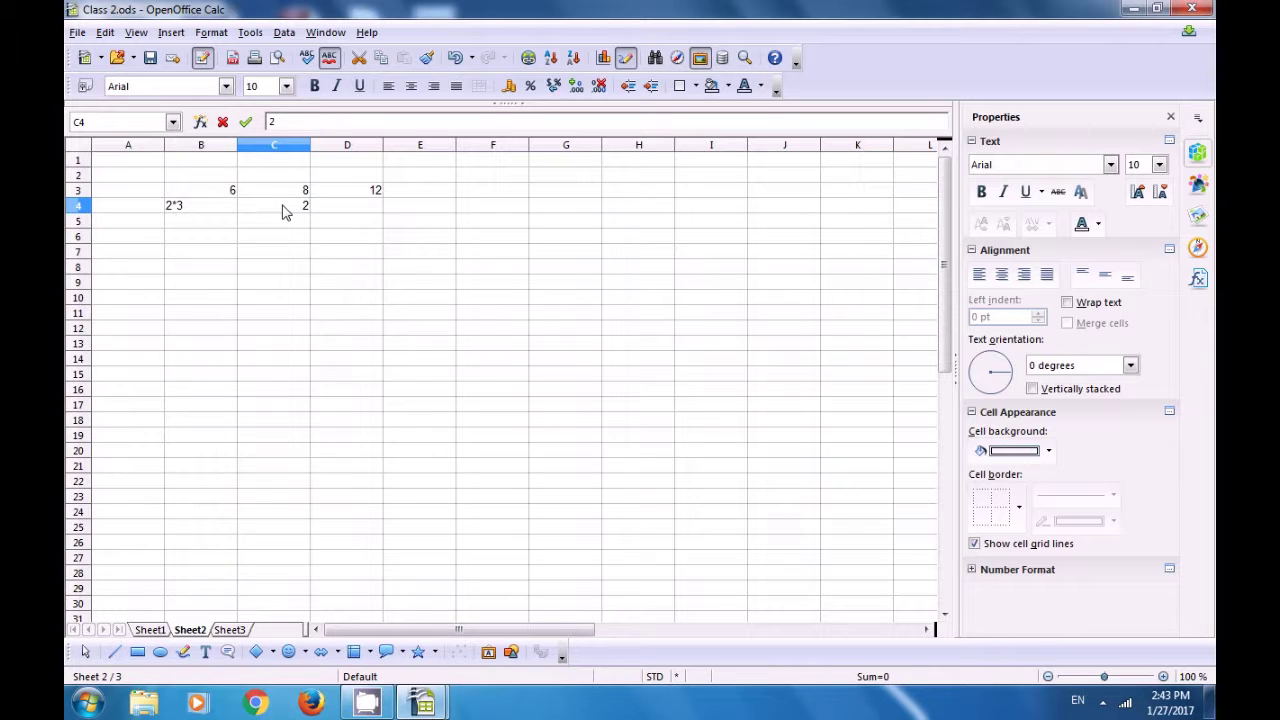
type("8")
key("BackSpace")
type("*2")
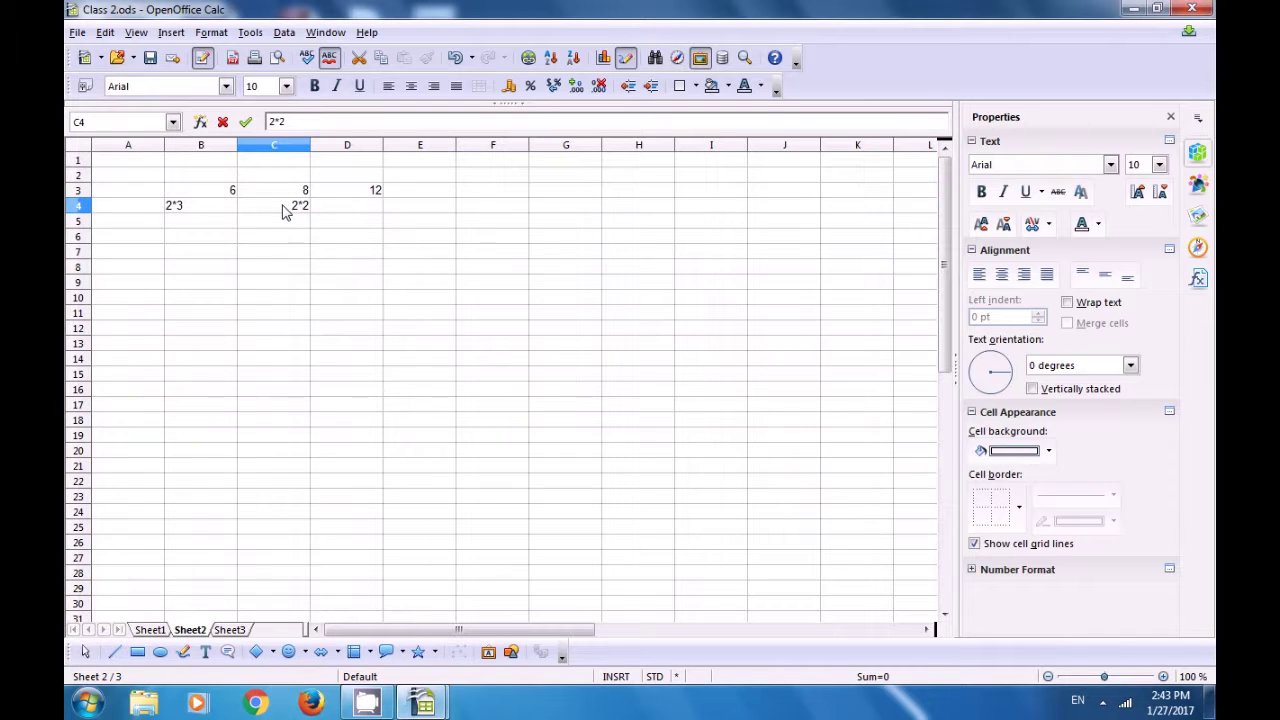
type("*2")
left_click(350, 212)
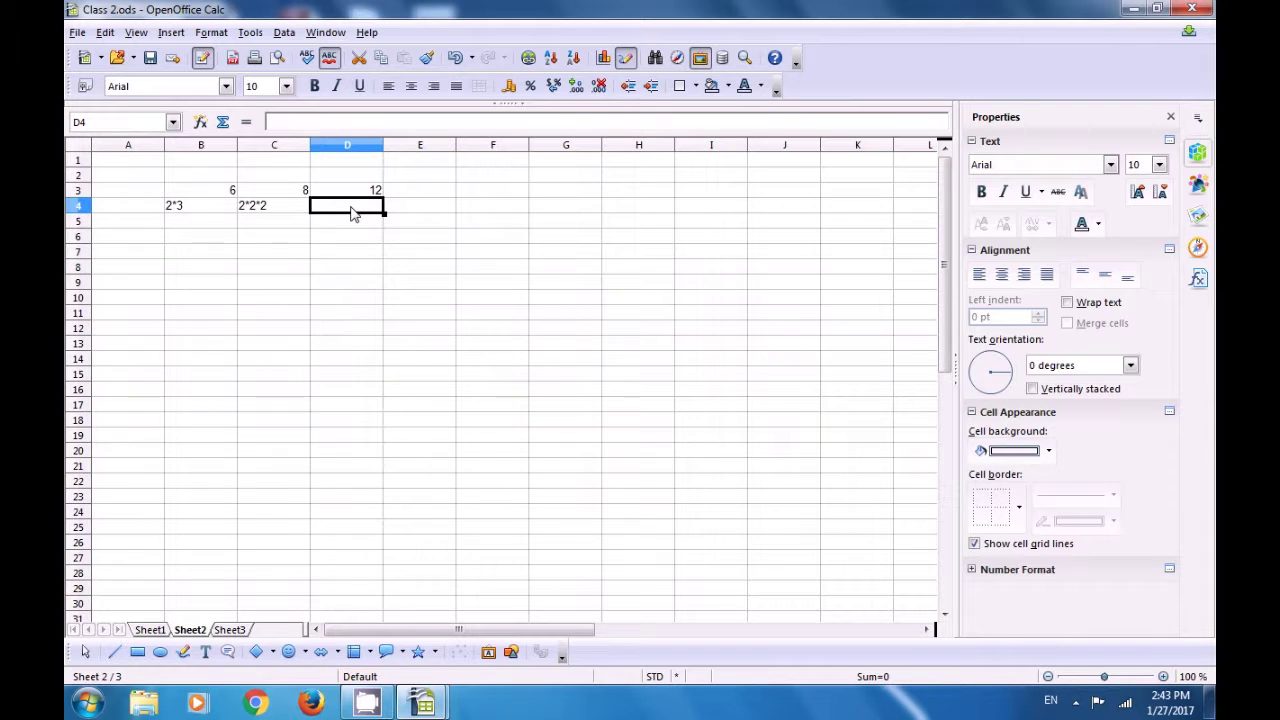
type("2*")
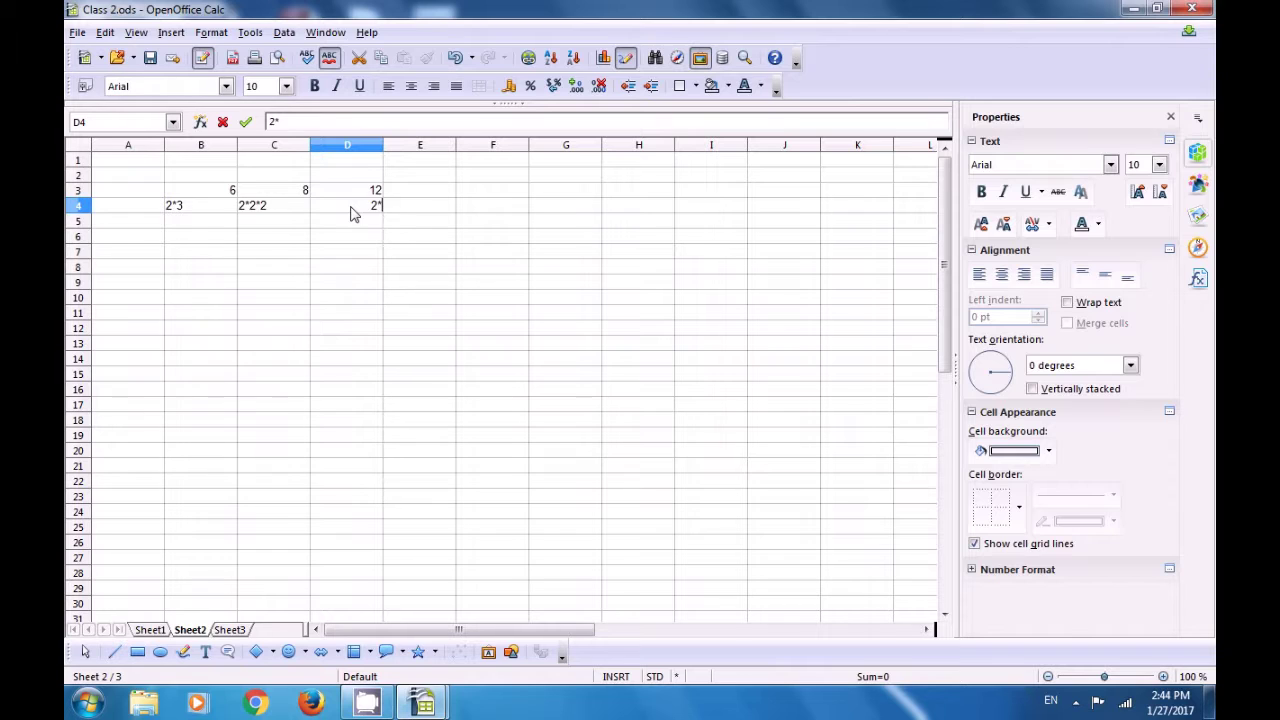
type("2*3")
- Enter =lcm(B3:D3) in E3 to get the least common multiple 24
left_click(437, 195)
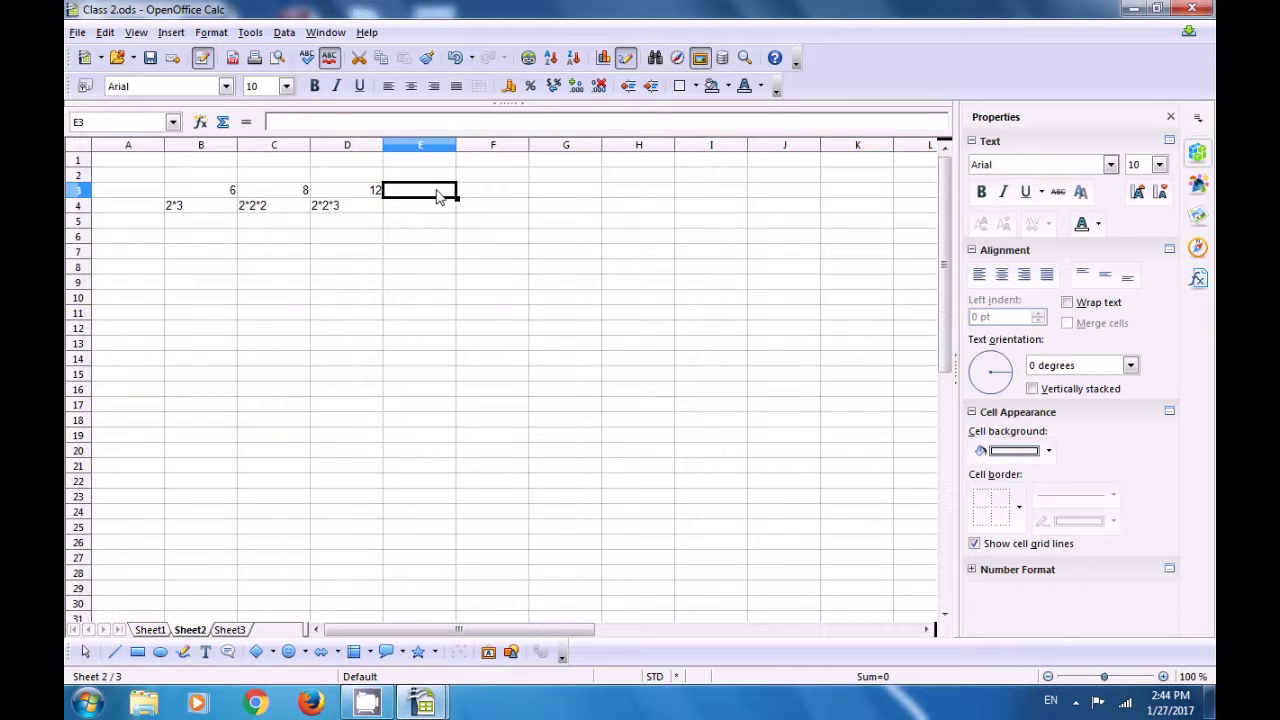
double_click(437, 195)
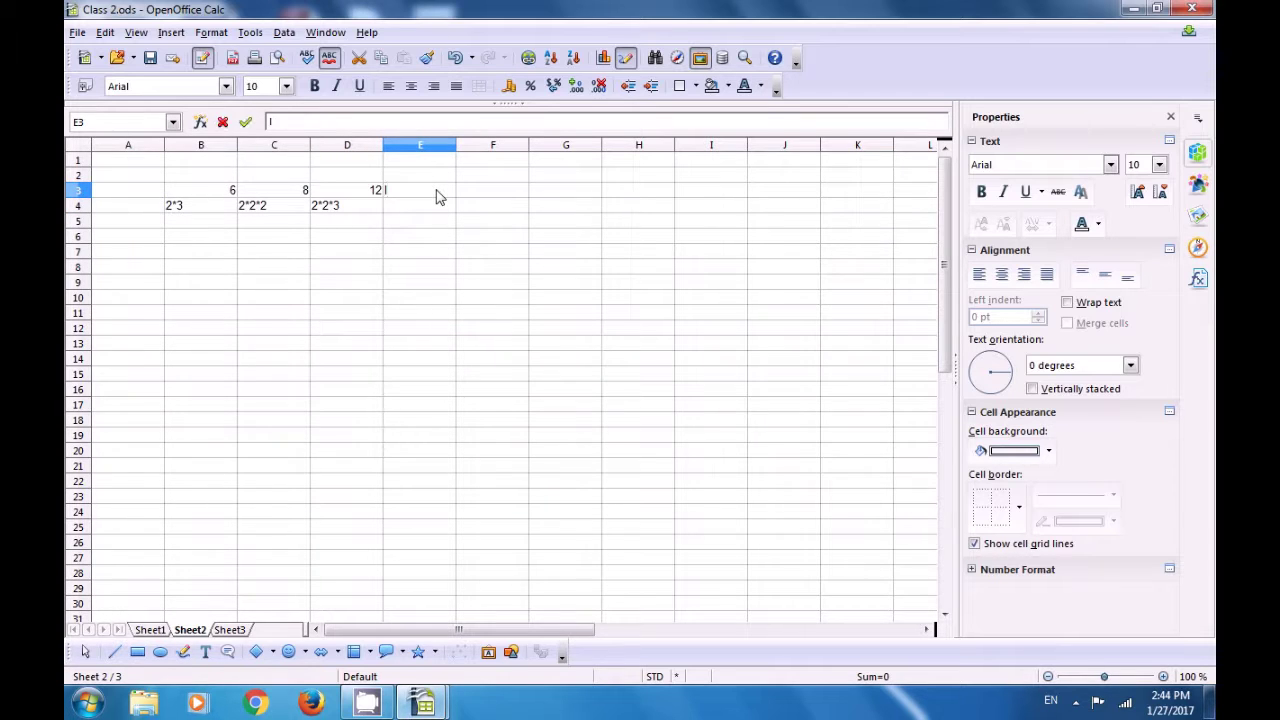
type("=")
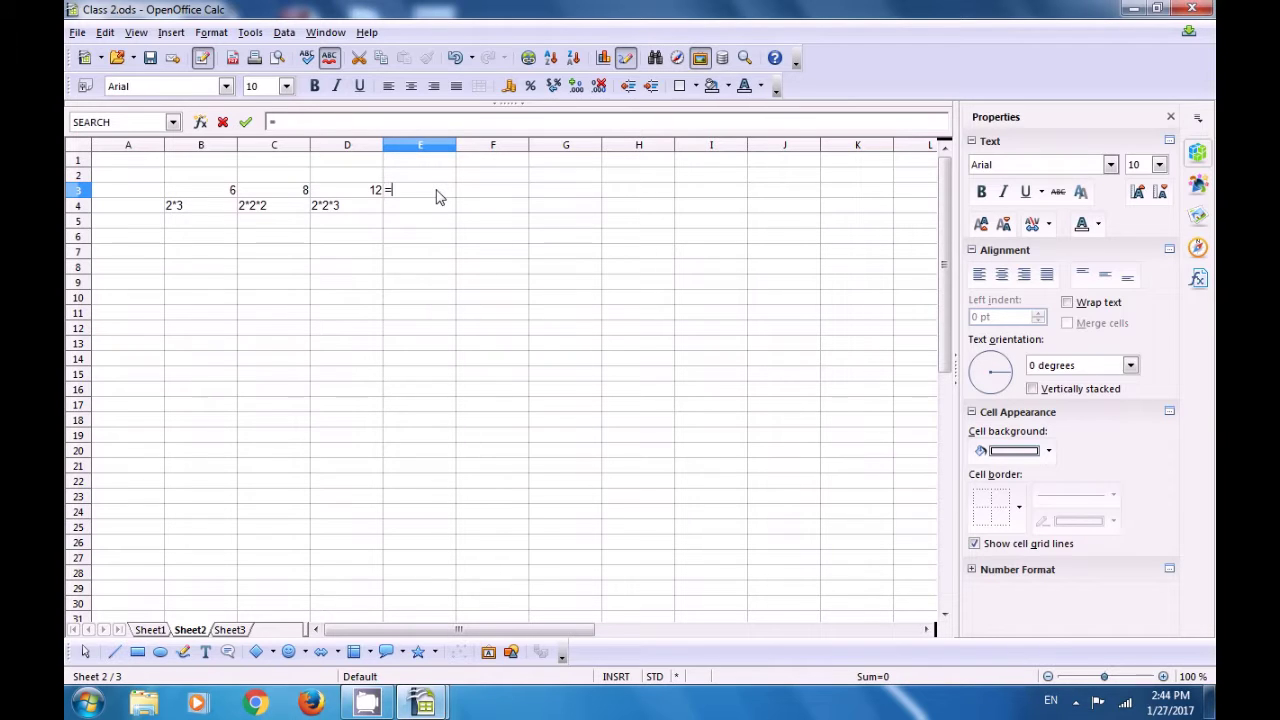
type("lcm")
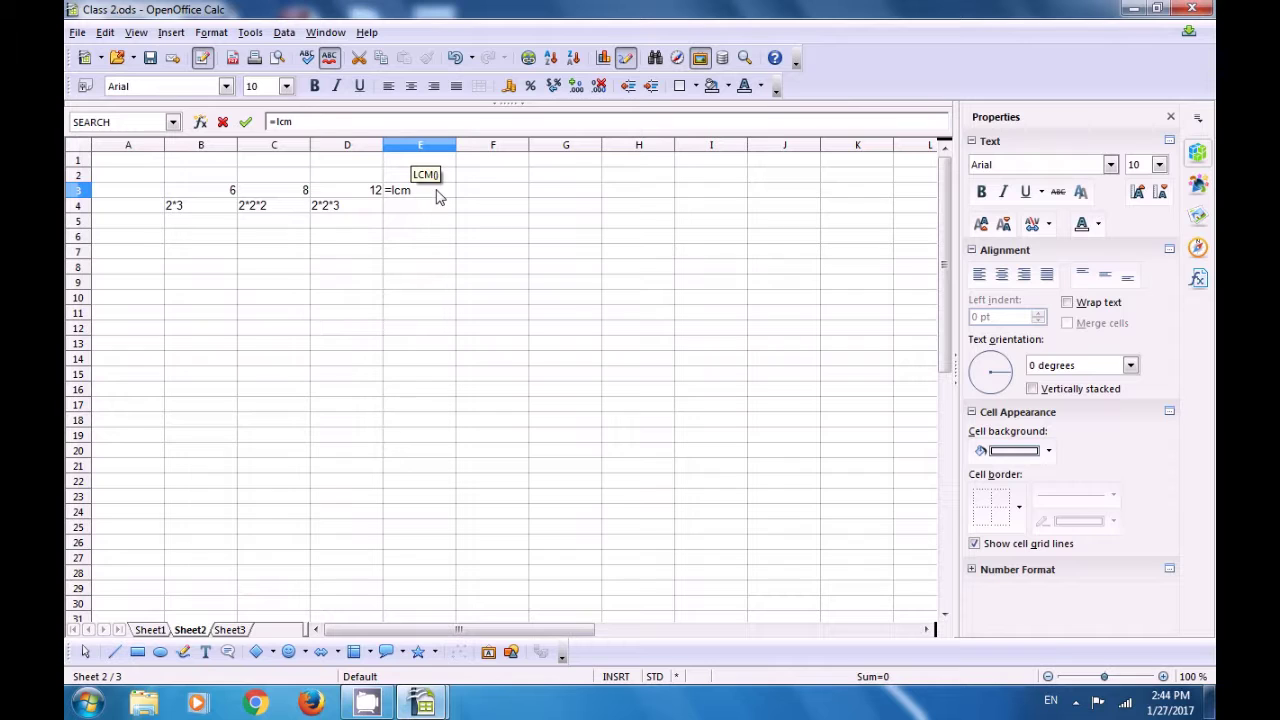
type("(")
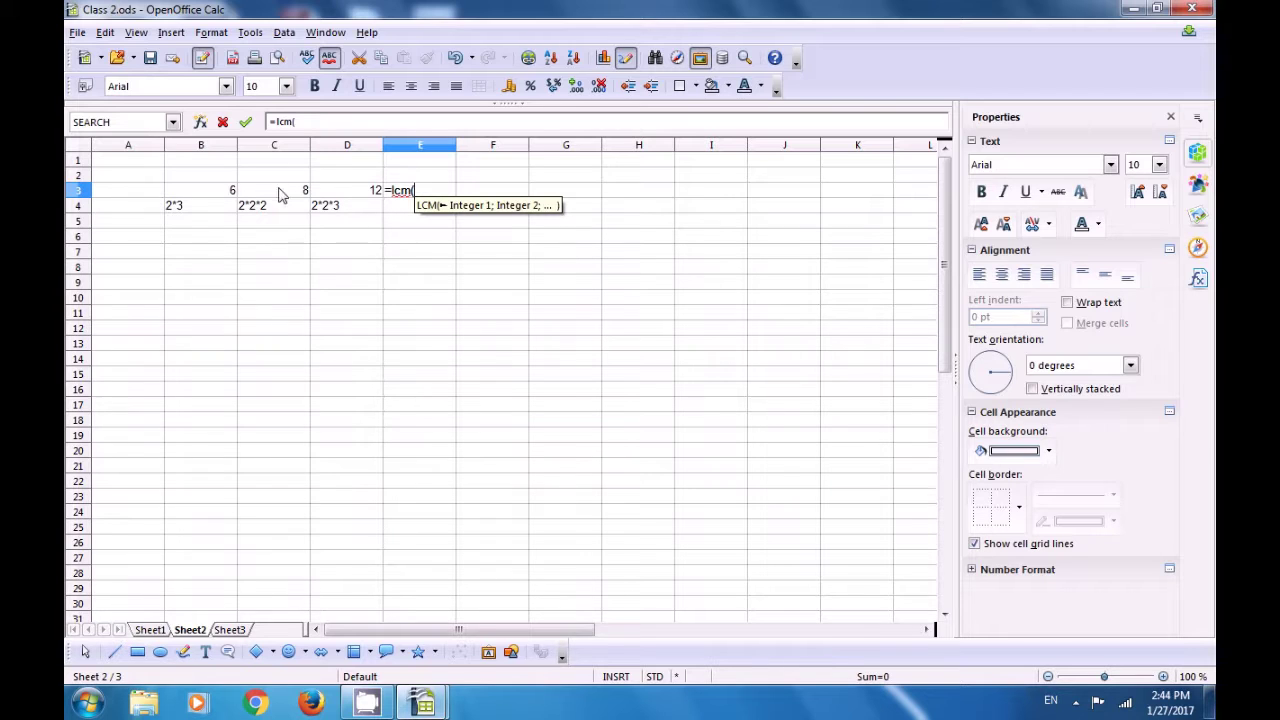
left_click(353, 190)
left_click_drag(222, 191, 330, 193)
left_click(333, 191)
left_click_drag(230, 191, 340, 192)
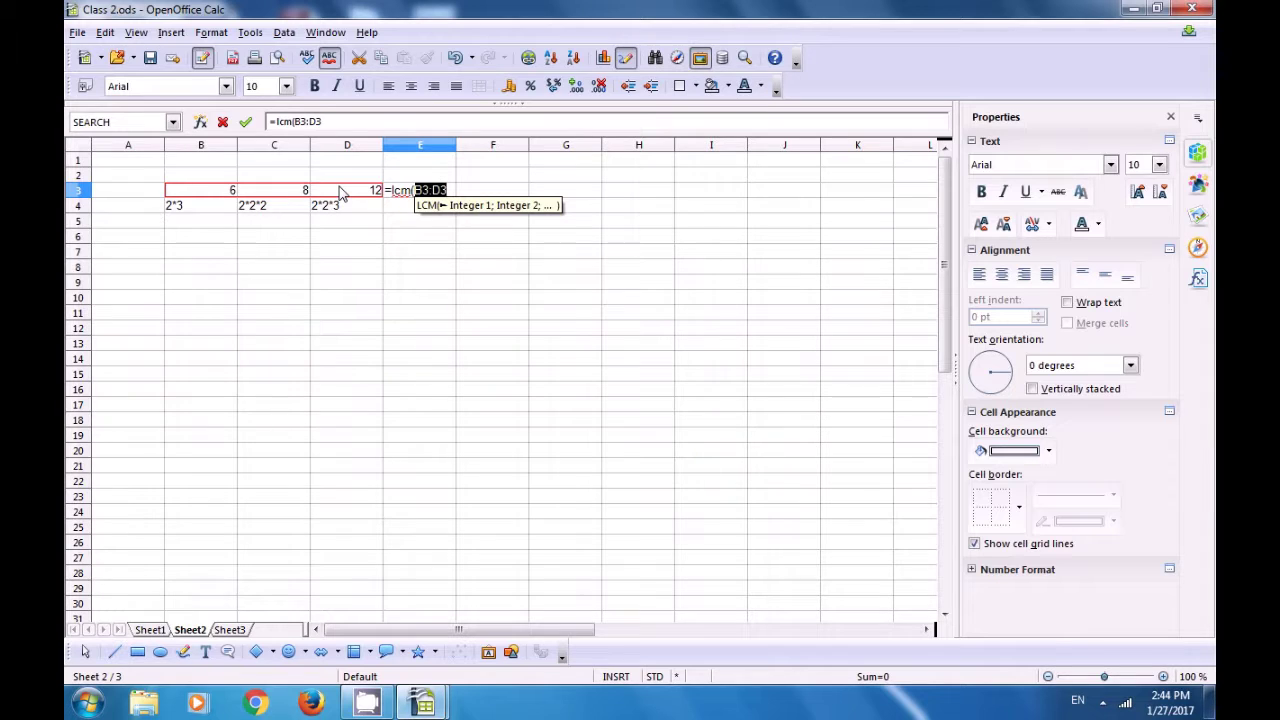
type(")")
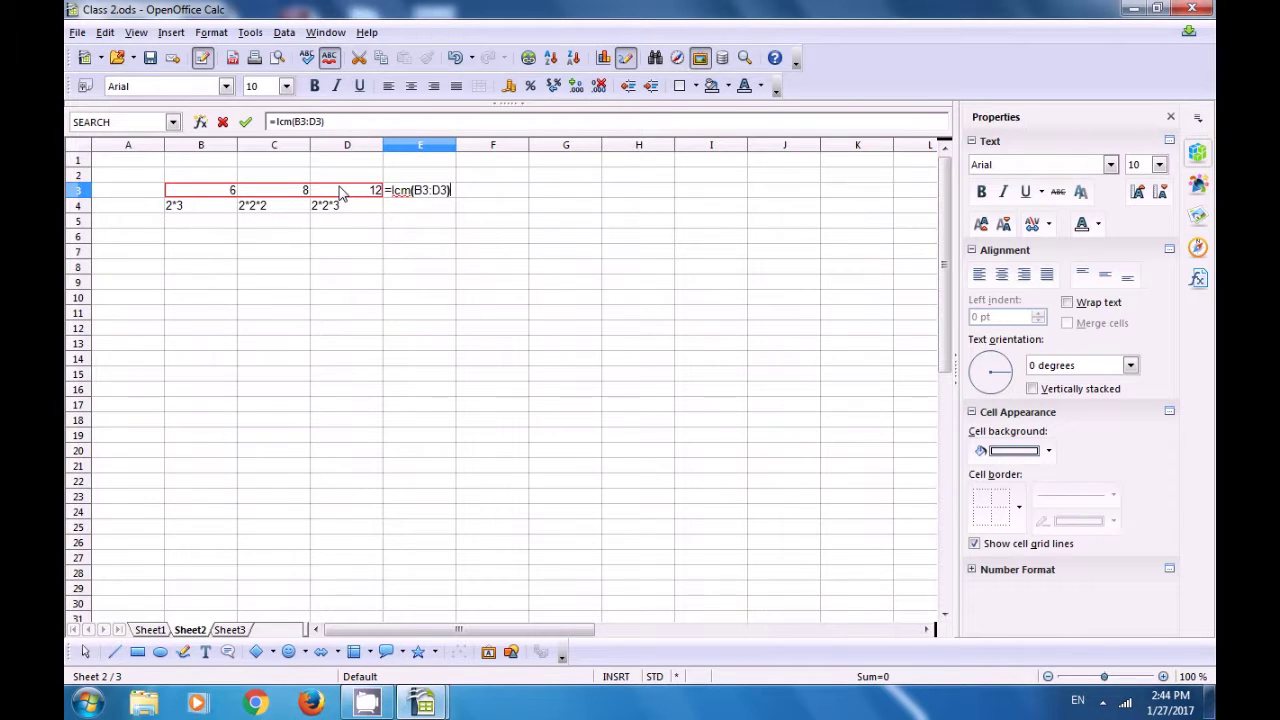
key("Return")
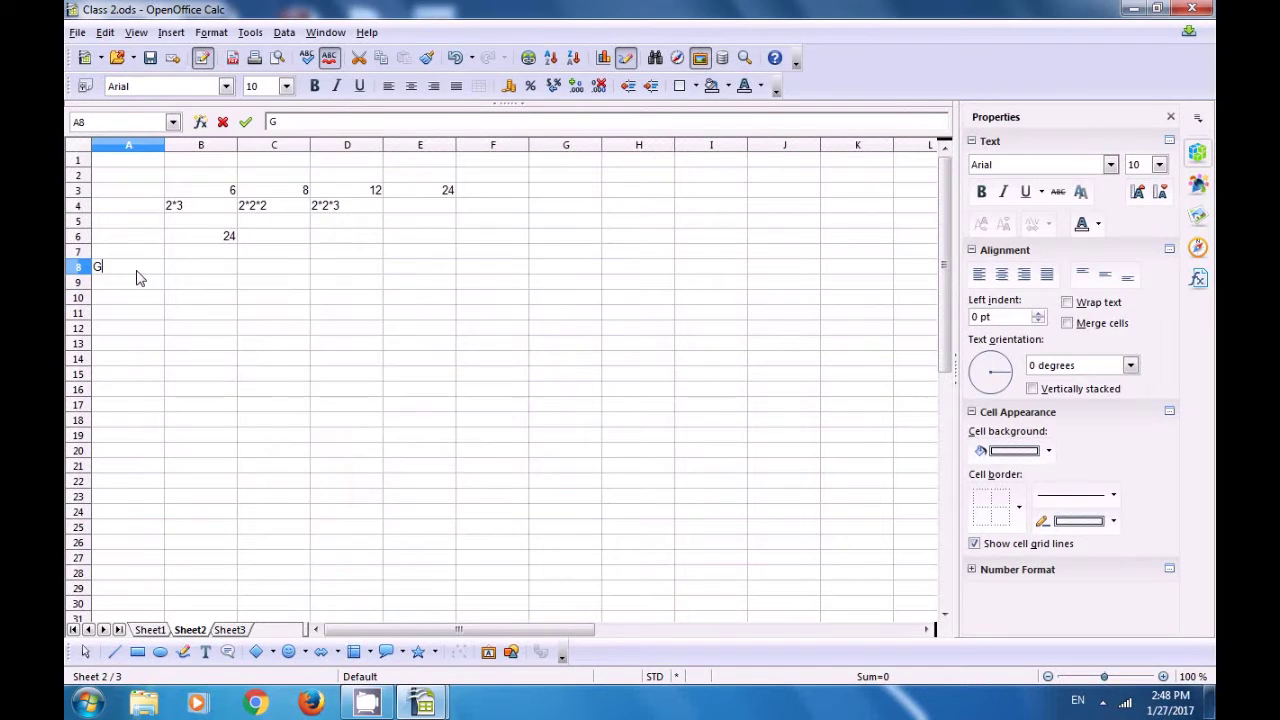
- Type the heading GCD into cell A8
type("CD")
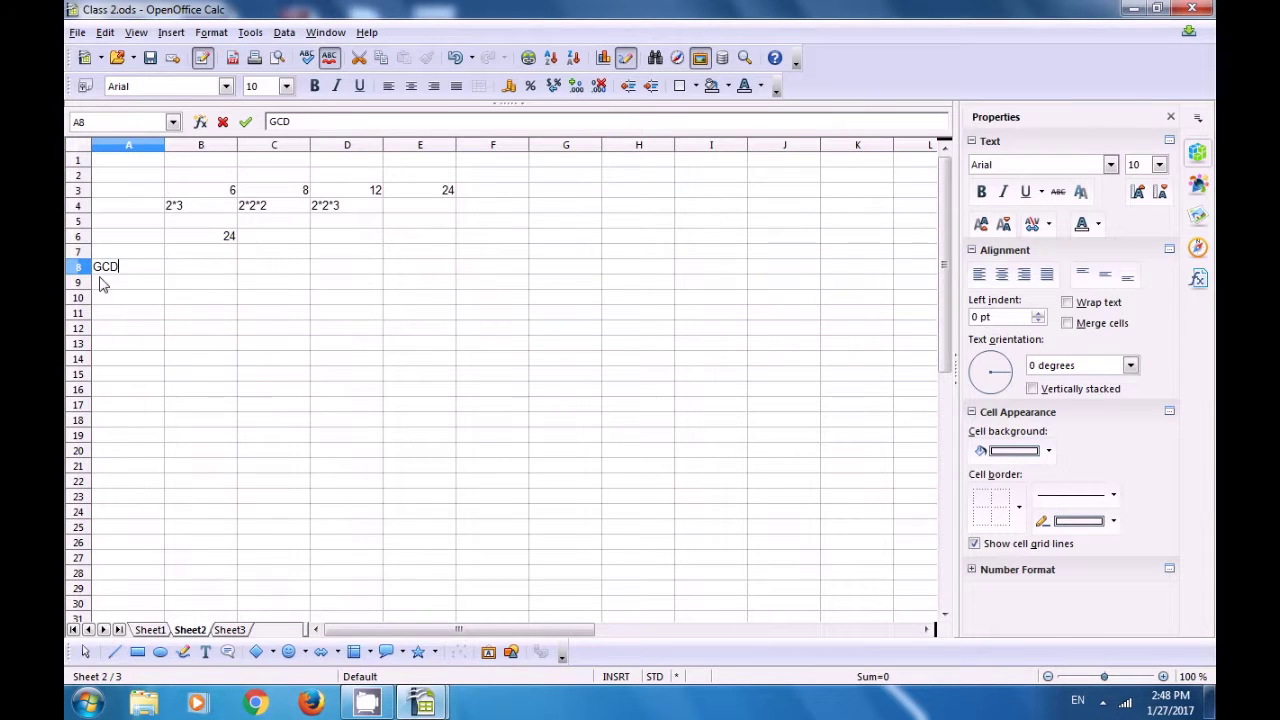
- Commit the GCD heading and start a =GCD( formula in cell A9
left_click(233, 193)
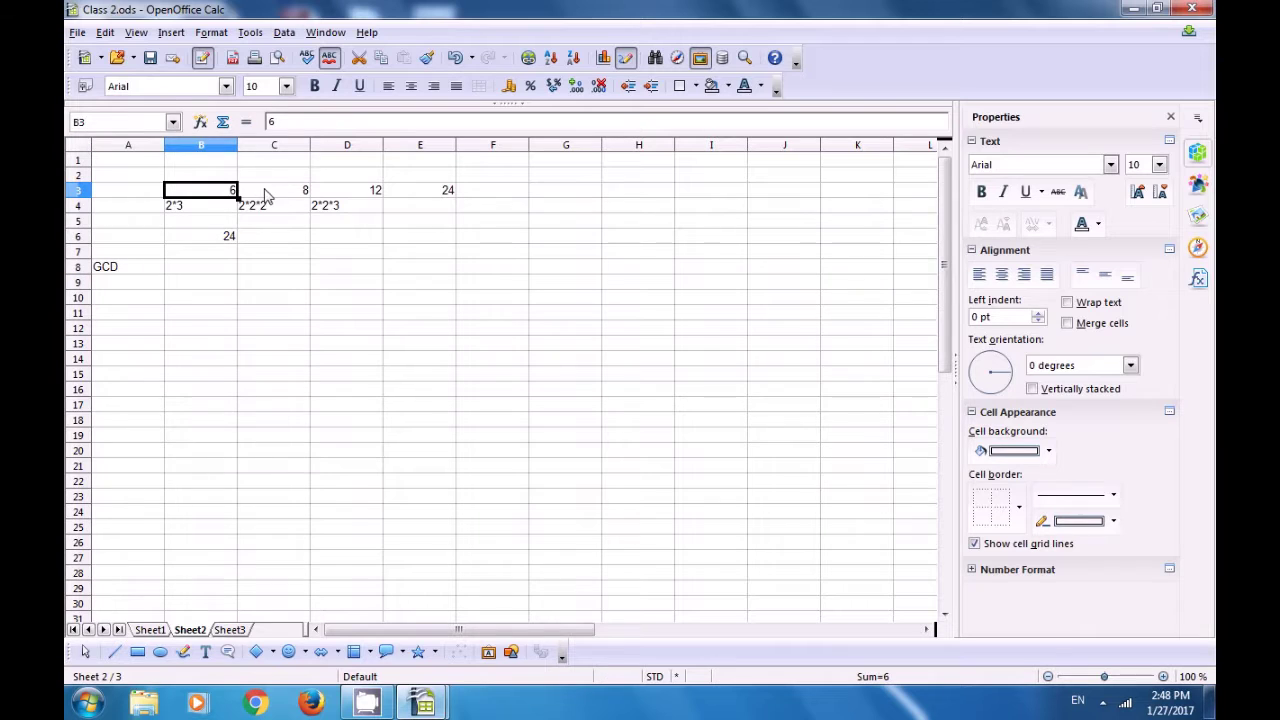
left_click(270, 196)
left_click(358, 196)
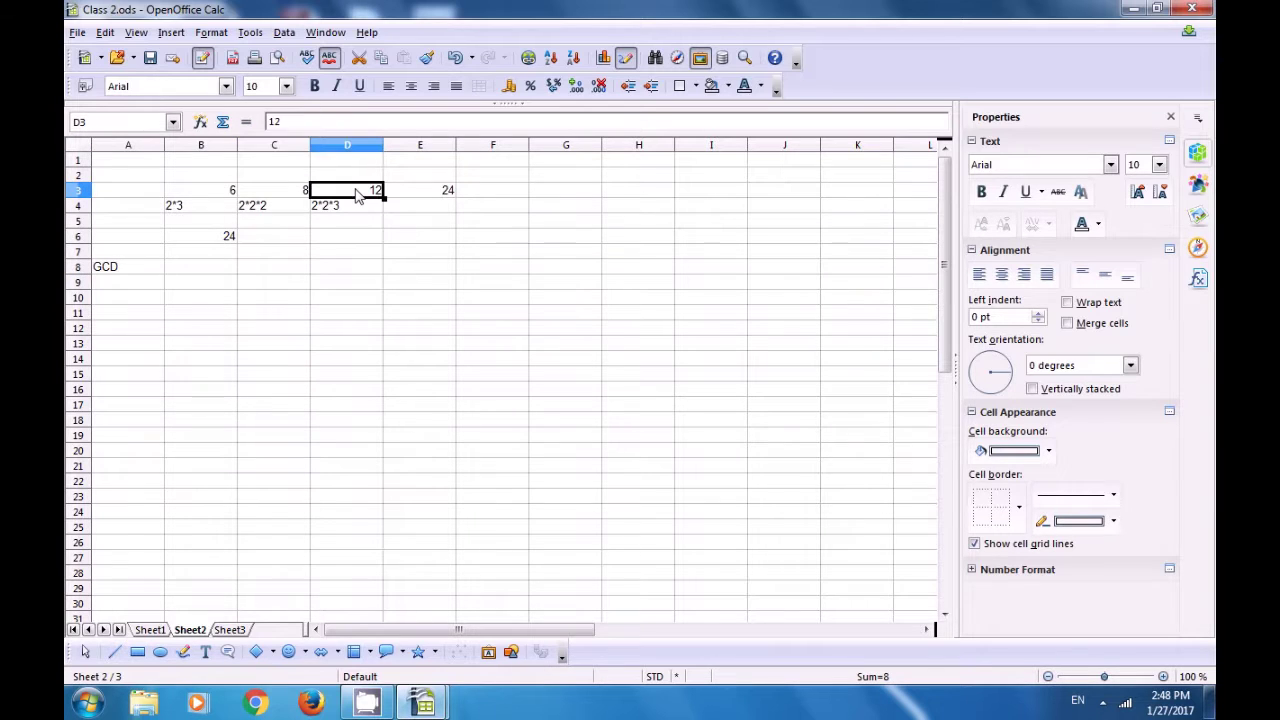
left_click(125, 290)
type("=")
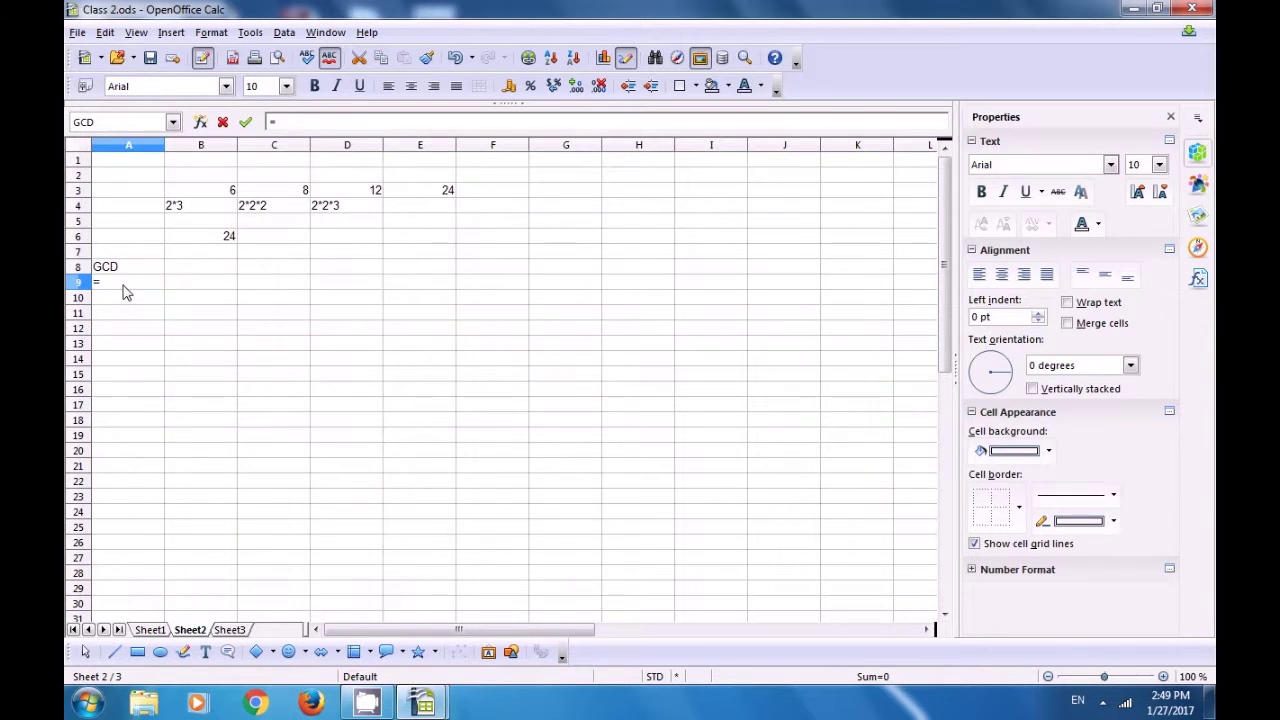
type("l")
key("BackSpace")
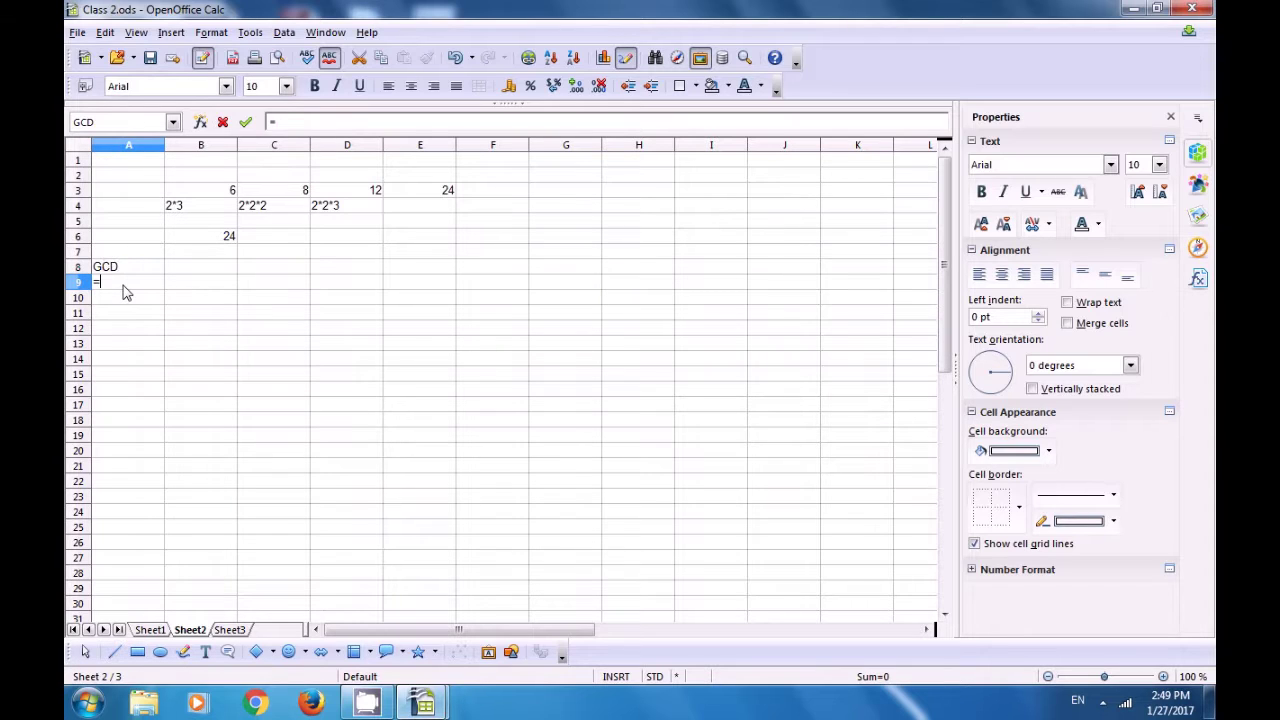
type("GCD(")
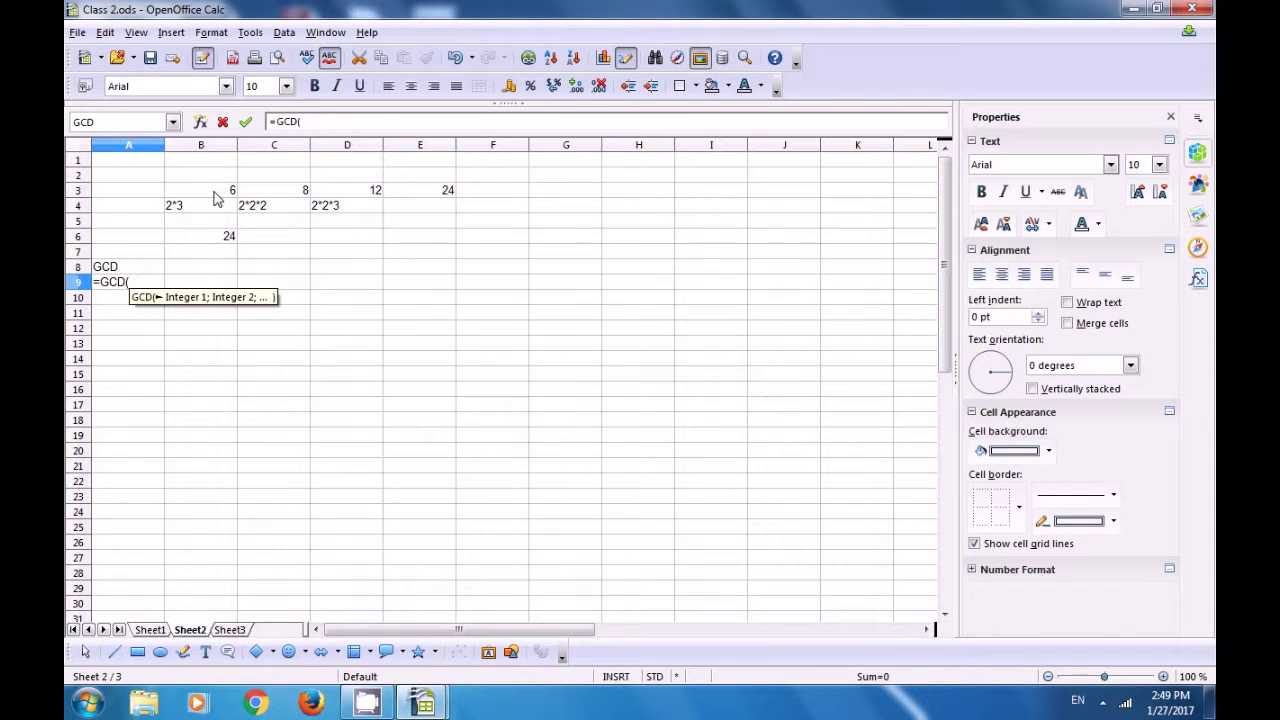
- Complete the formula as =GCD(B3:D3) in A9, giving 2
left_click(213, 194)
key("shift+Right")
key("shift+Right")
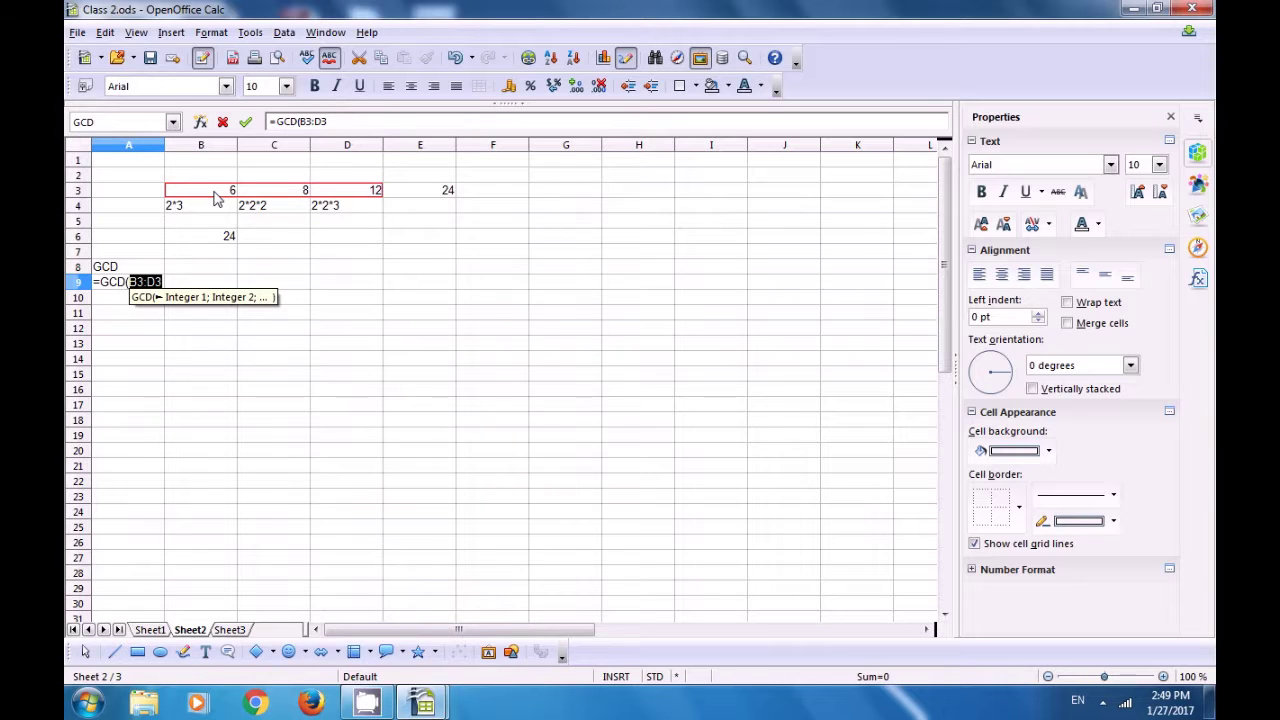
type(")")
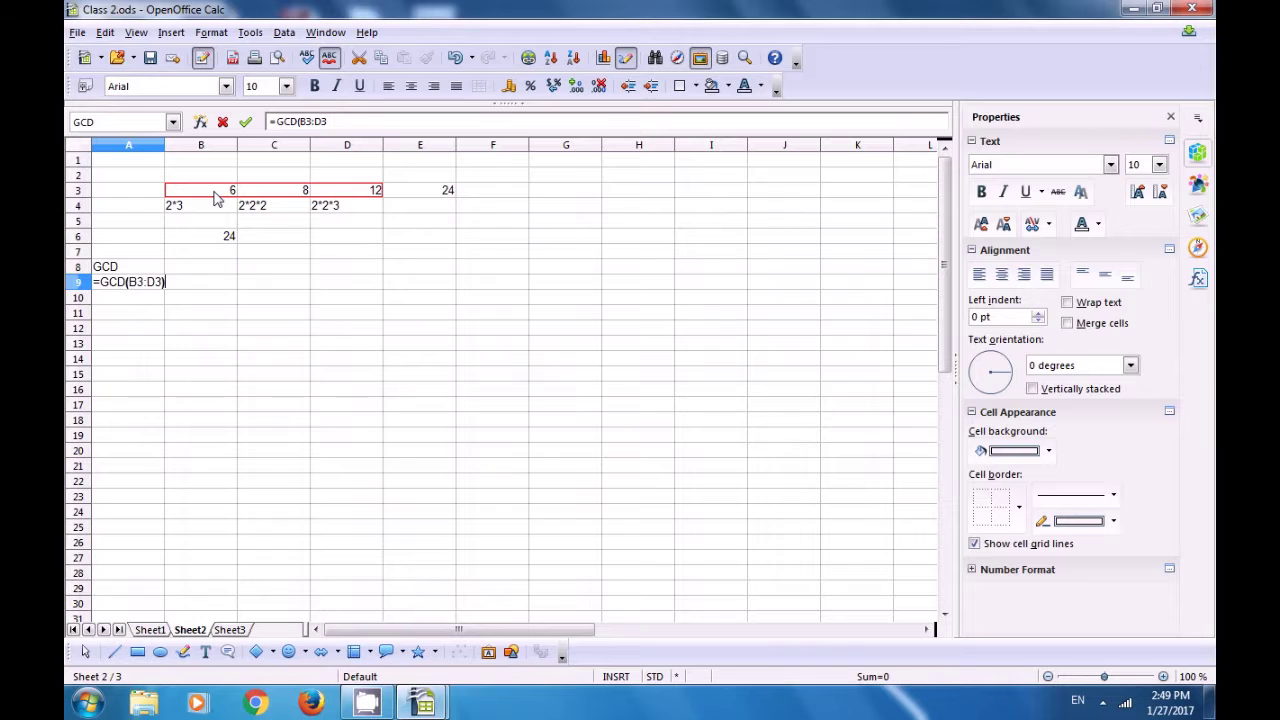
key("Return")
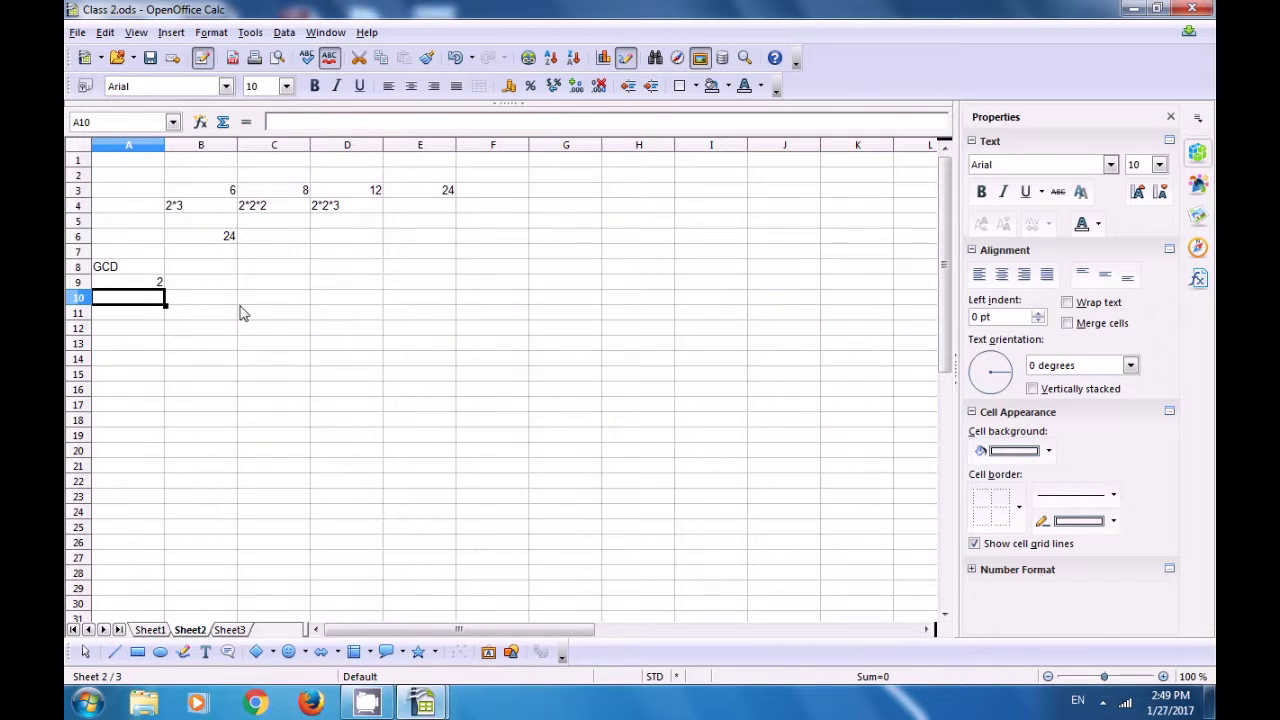
left_click(146, 284)
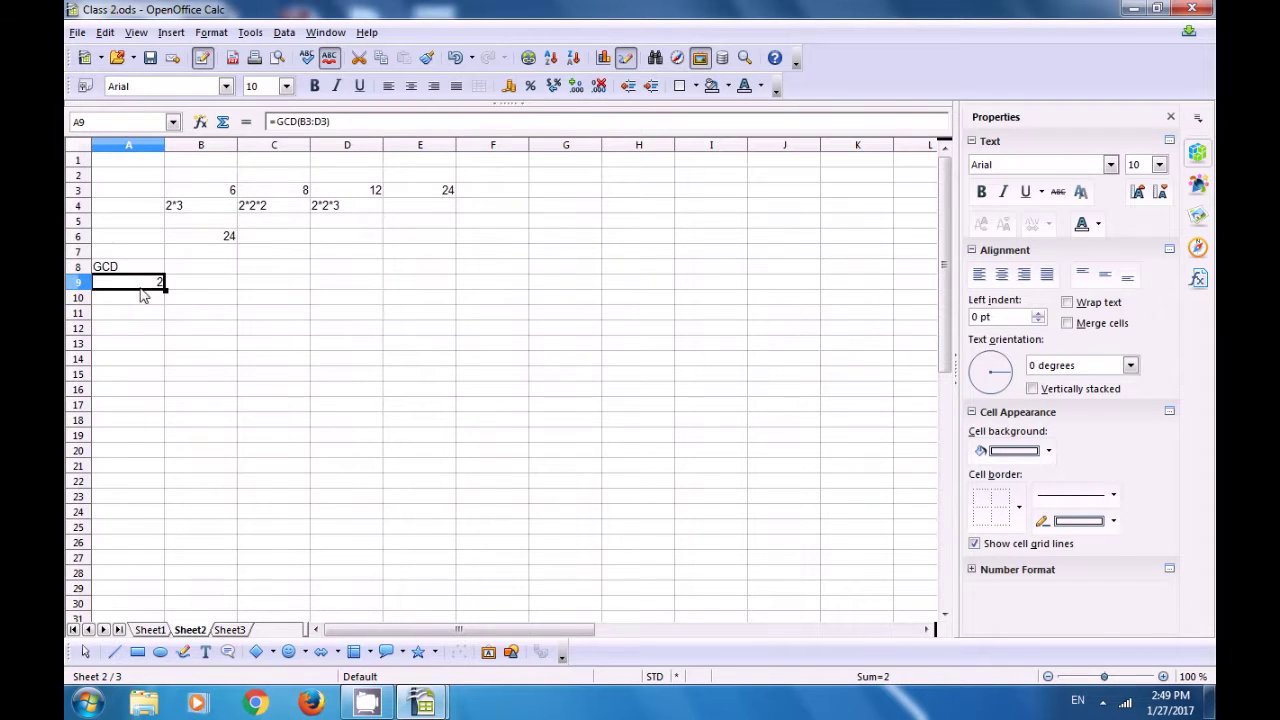
left_click(231, 290)
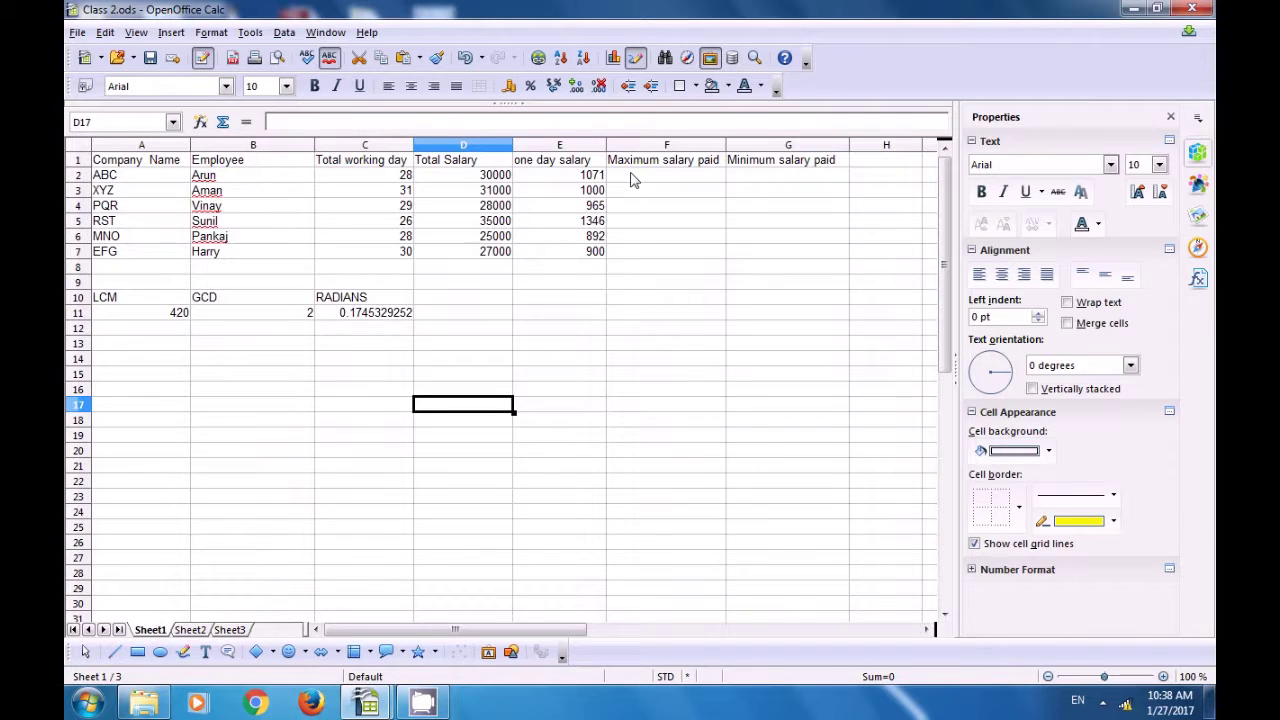
- Select cell F2 under Maximum salary paid in Sheet1's salary table
left_click(632, 177)
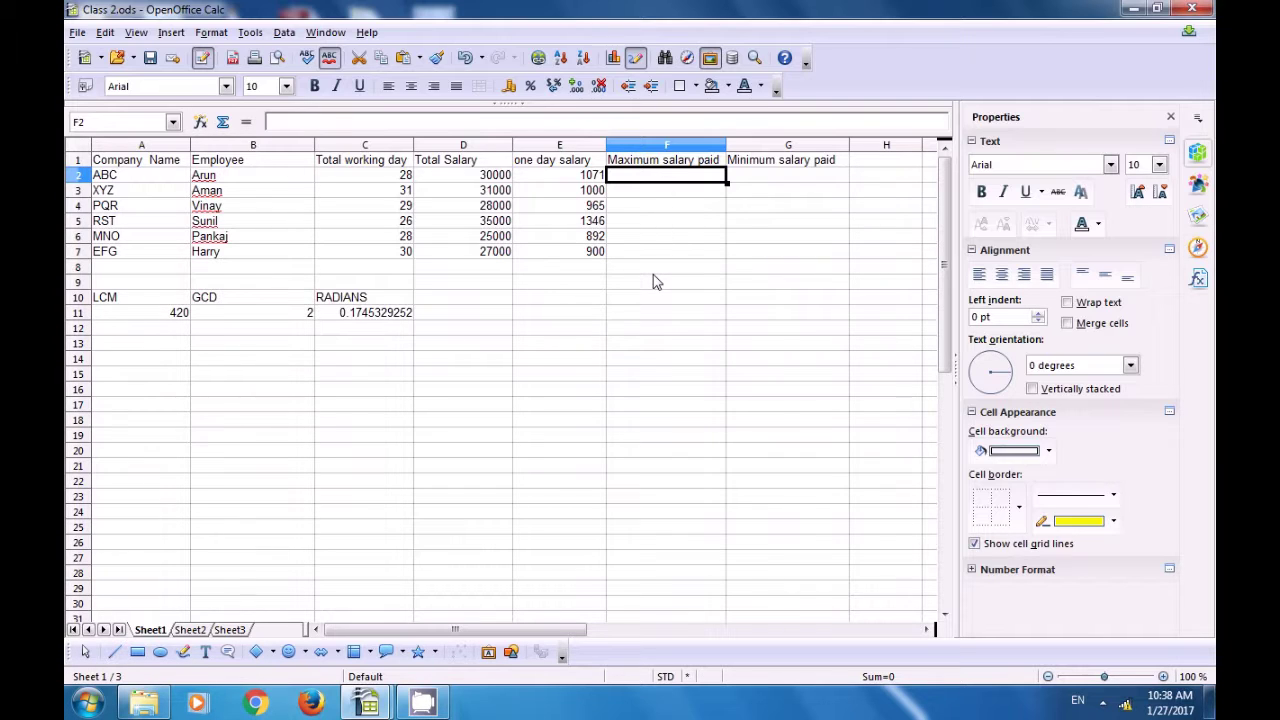
- Enter =MAX(D2:D7) in F2 to show the highest salary, 35000
type("=")
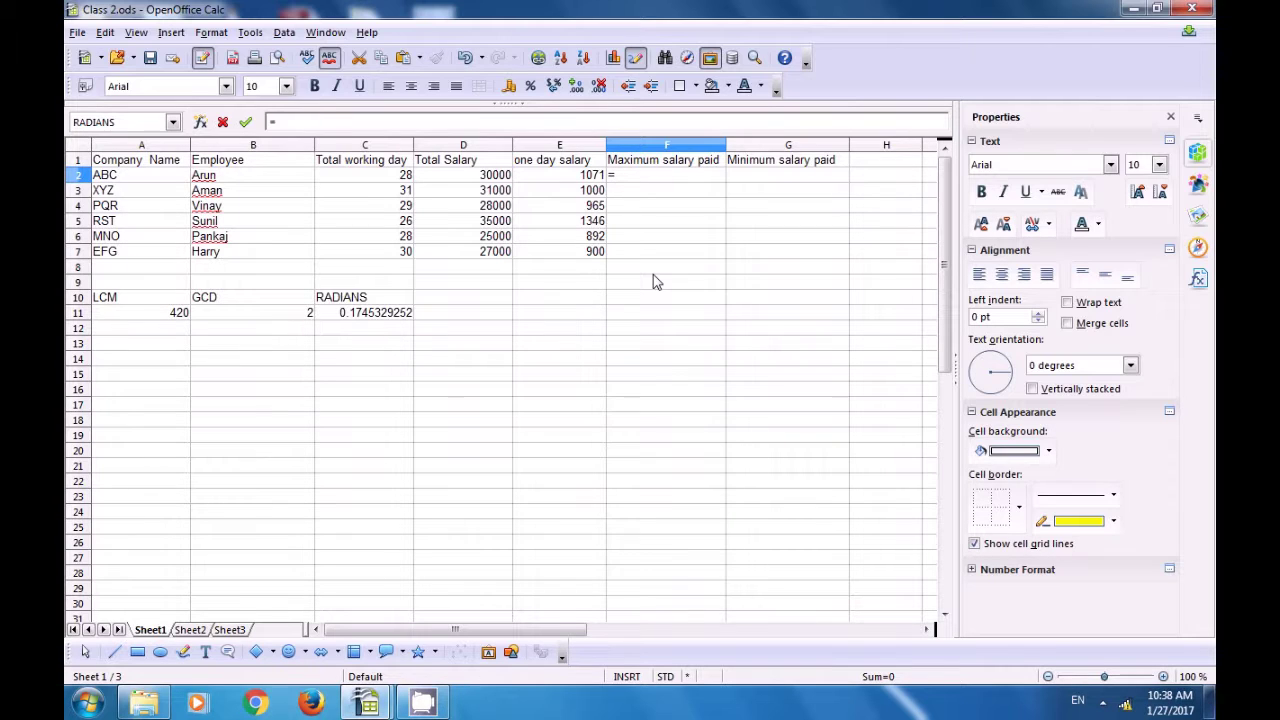
type("MAX(")
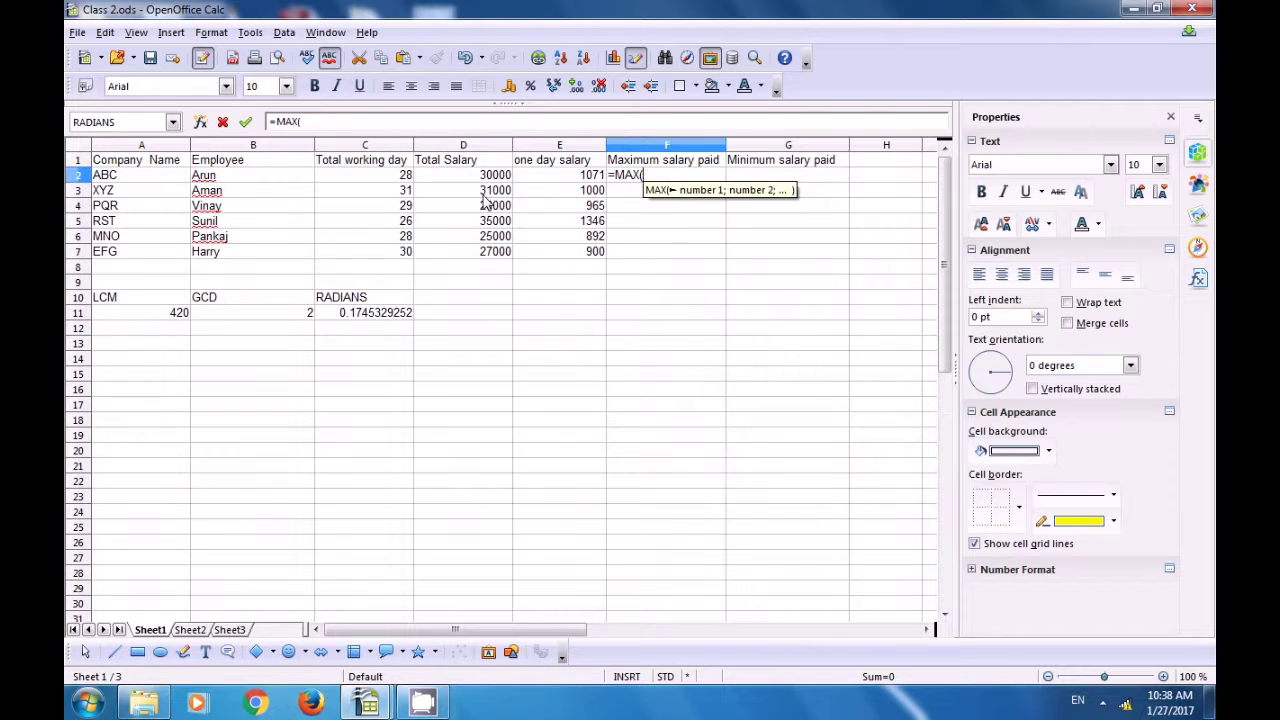
left_click_drag(490, 175, 491, 257)
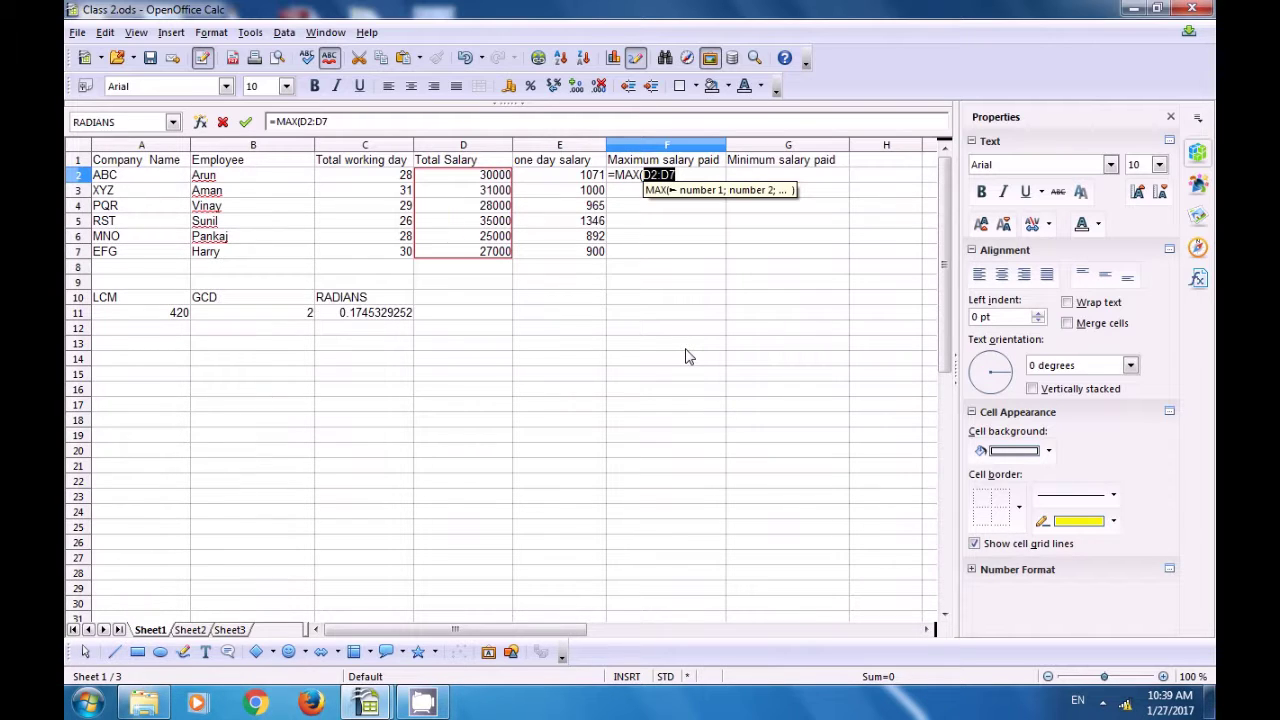
type(")")
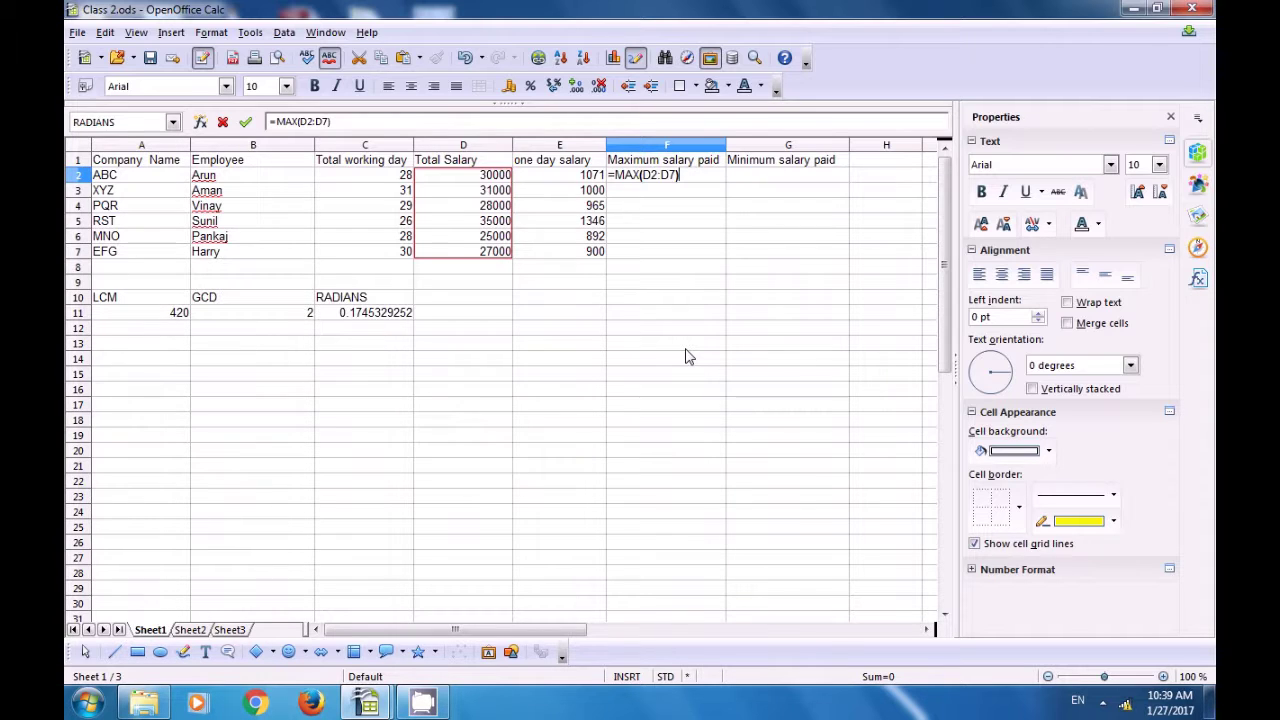
key("Return")
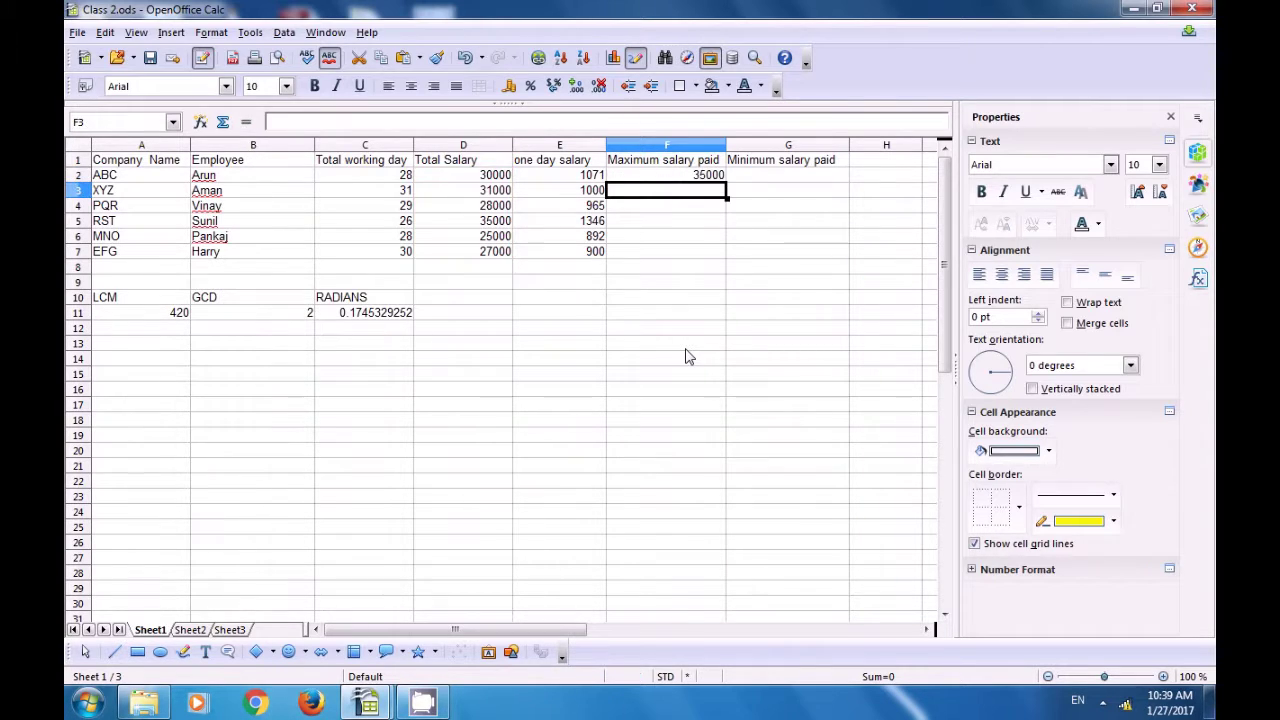
left_click(667, 175)
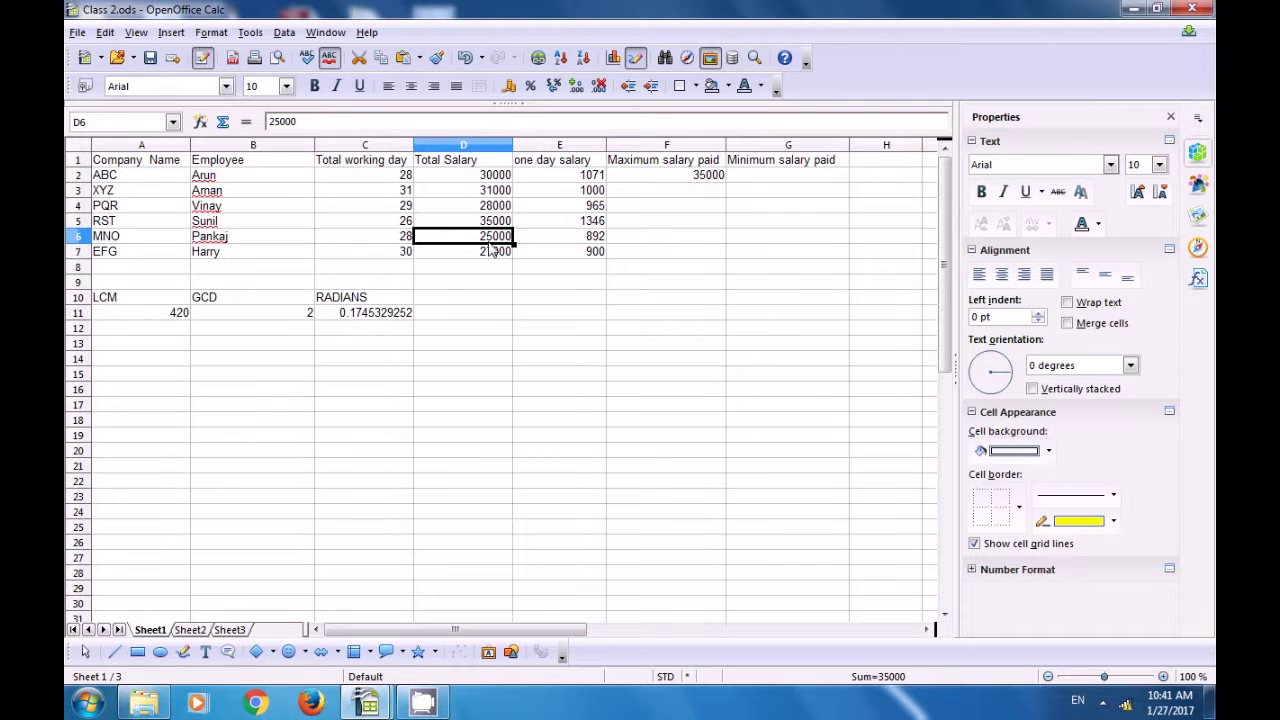
- Select the last Total Salary value, 27000, in D7
left_click(494, 252)
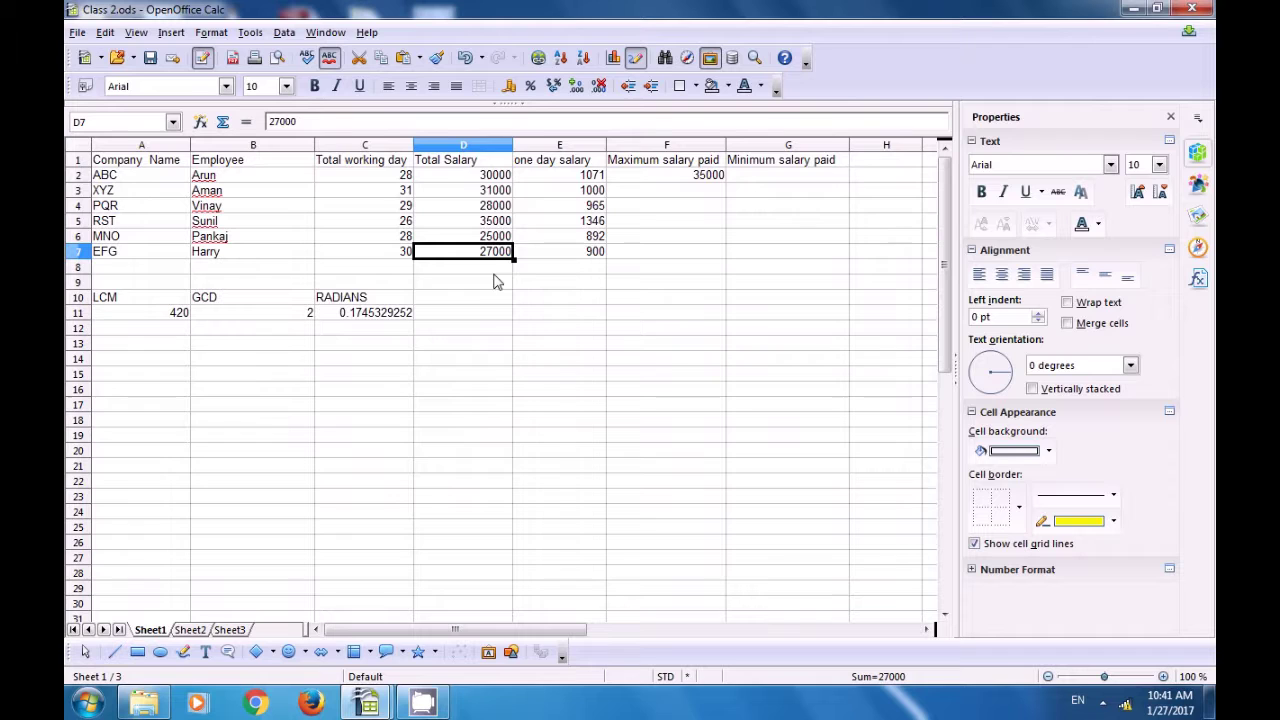
- Sort only the Total Salary cells D2:D7 ascending, keeping the sort to the current selection
left_click(494, 175)
left_click_drag(494, 175, 496, 253)
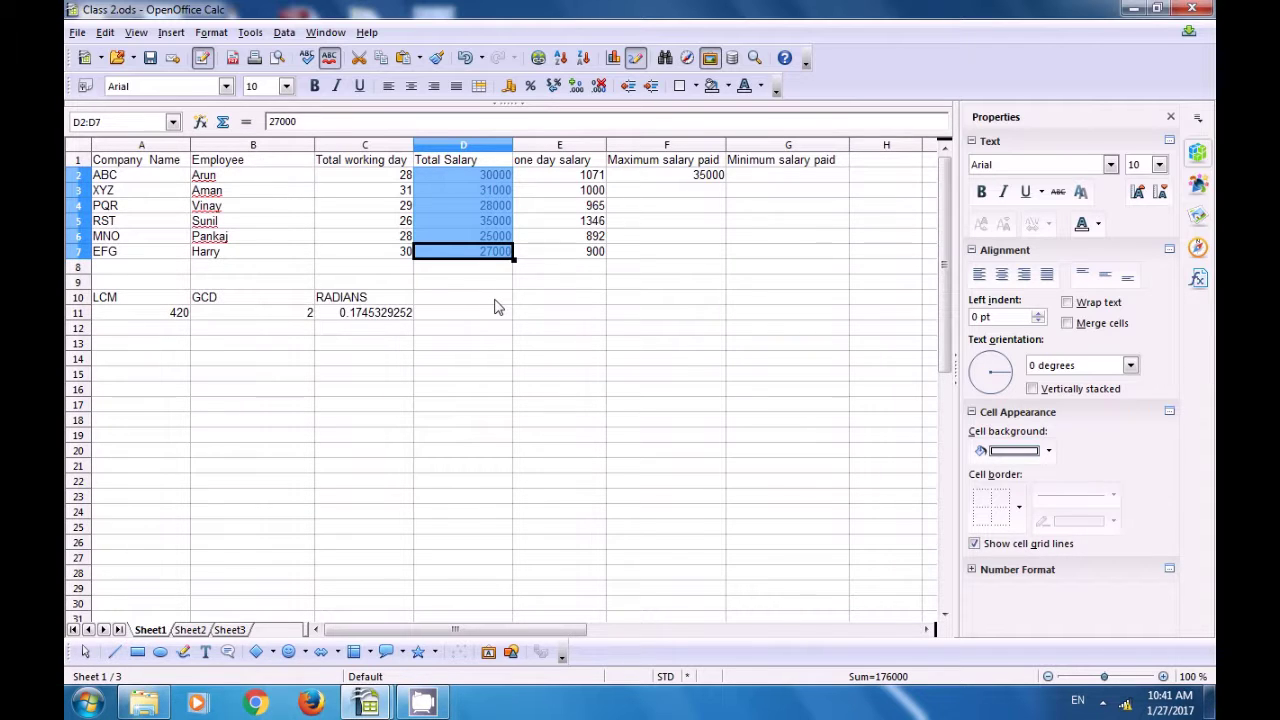
left_click(559, 59)
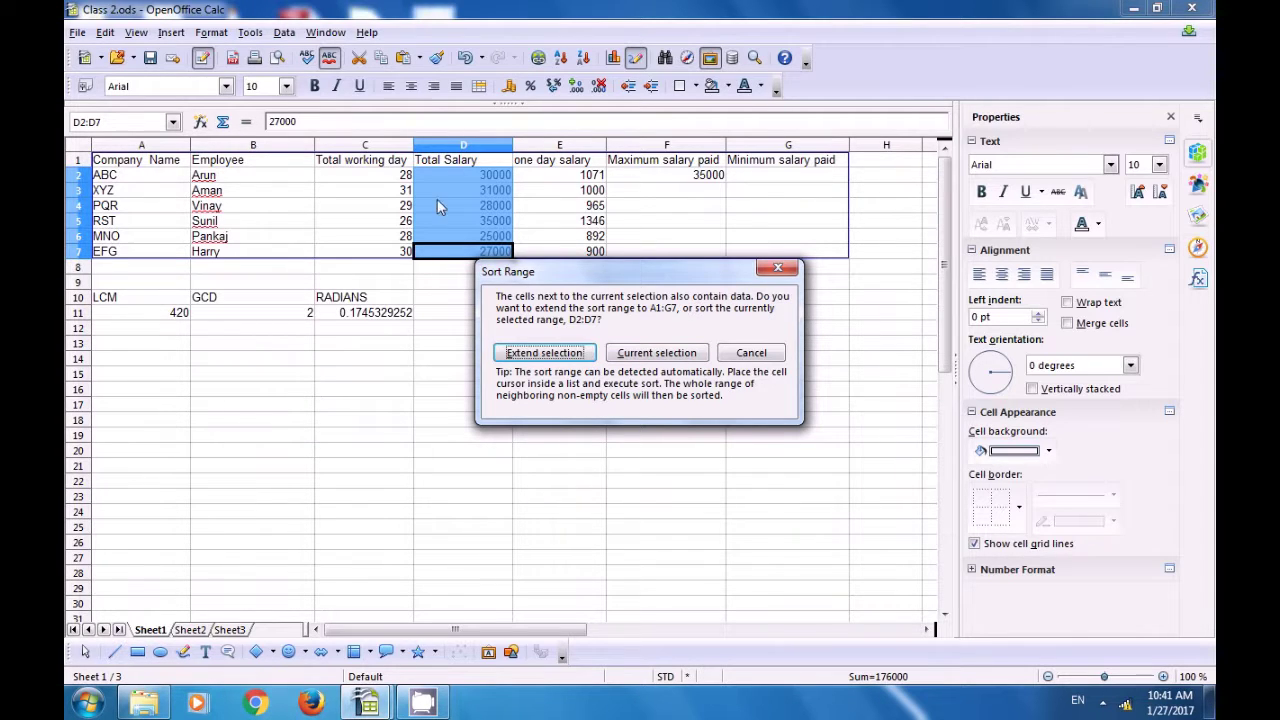
left_click(656, 353)
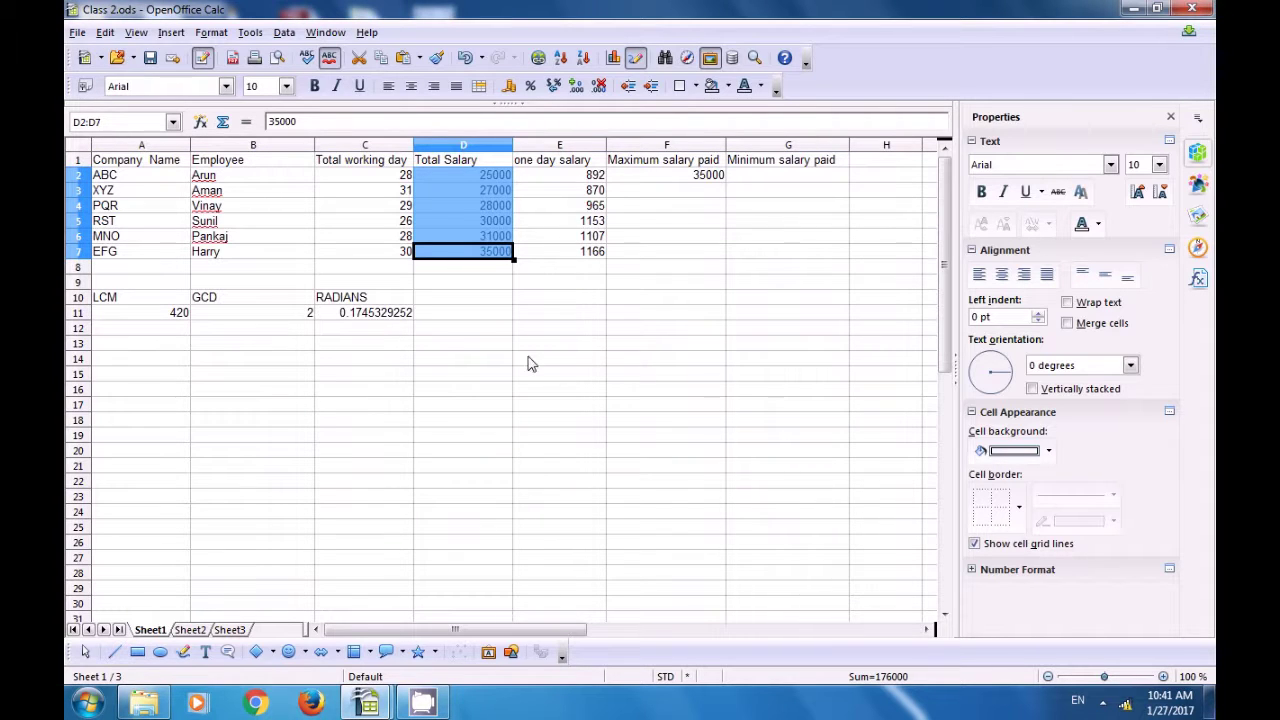
left_click(494, 318)
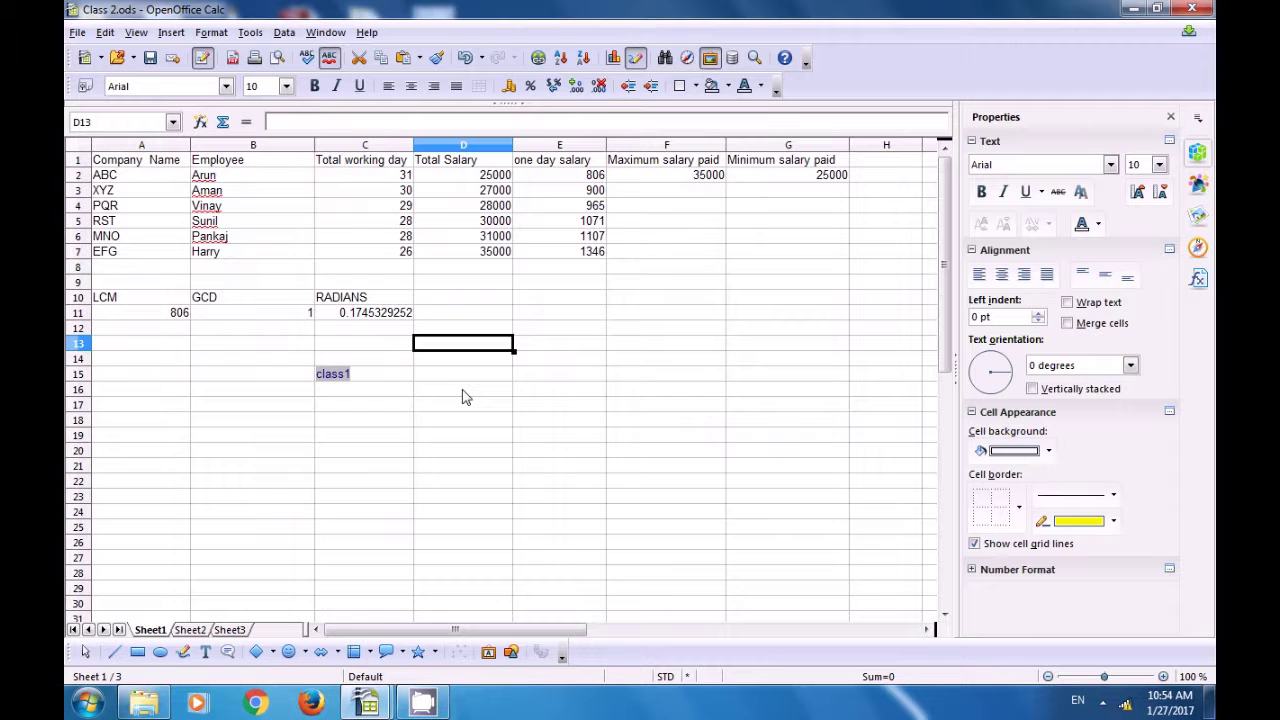
- Open the Export as PDF options and the Security tab's Set passwords dialog
left_click(78, 33)
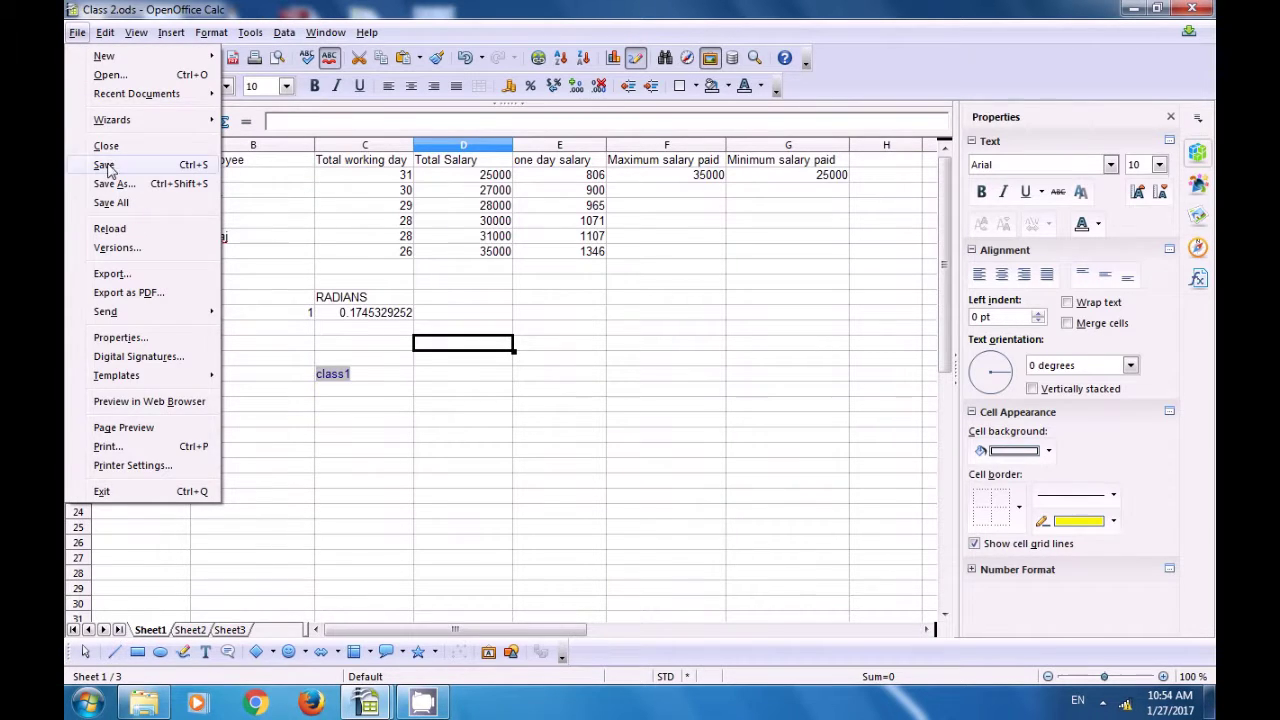
left_click(127, 293)
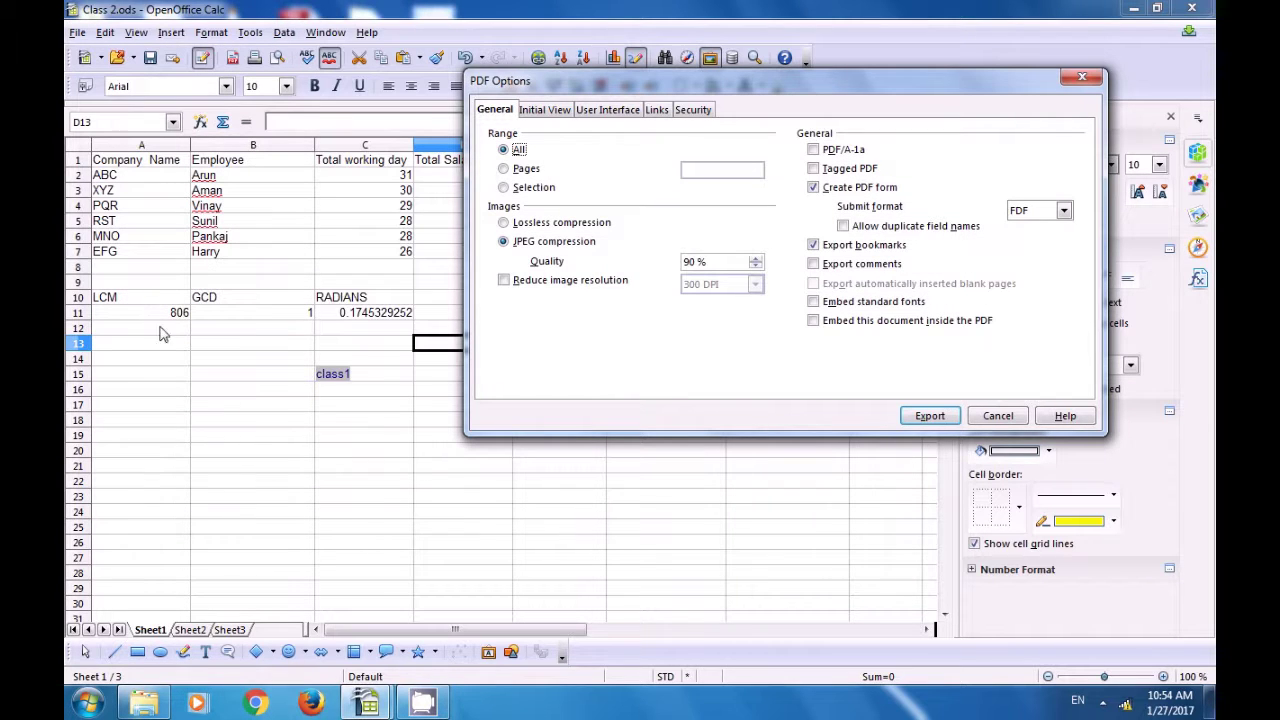
left_click(694, 110)
left_click(585, 164)
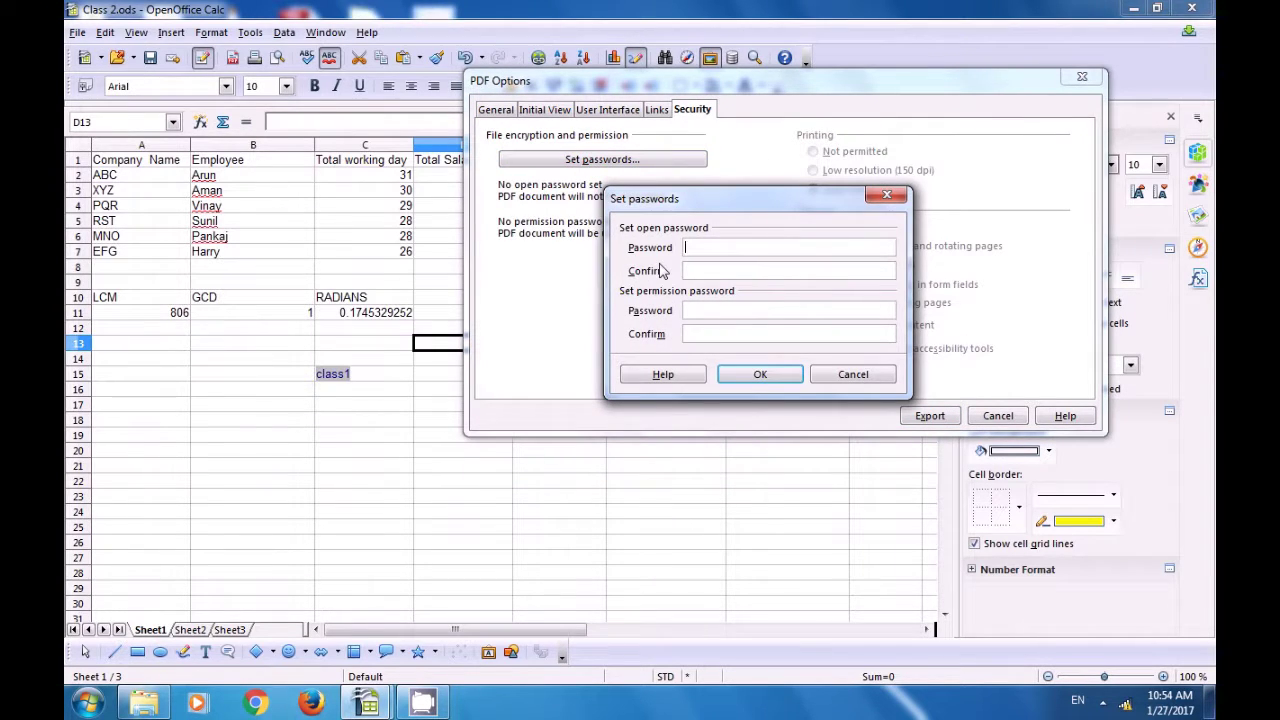
type("************")
- Enter the PDF passwords and try to apply them, dismissing the mismatch warning
left_click(707, 333)
type("****")
left_click(759, 380)
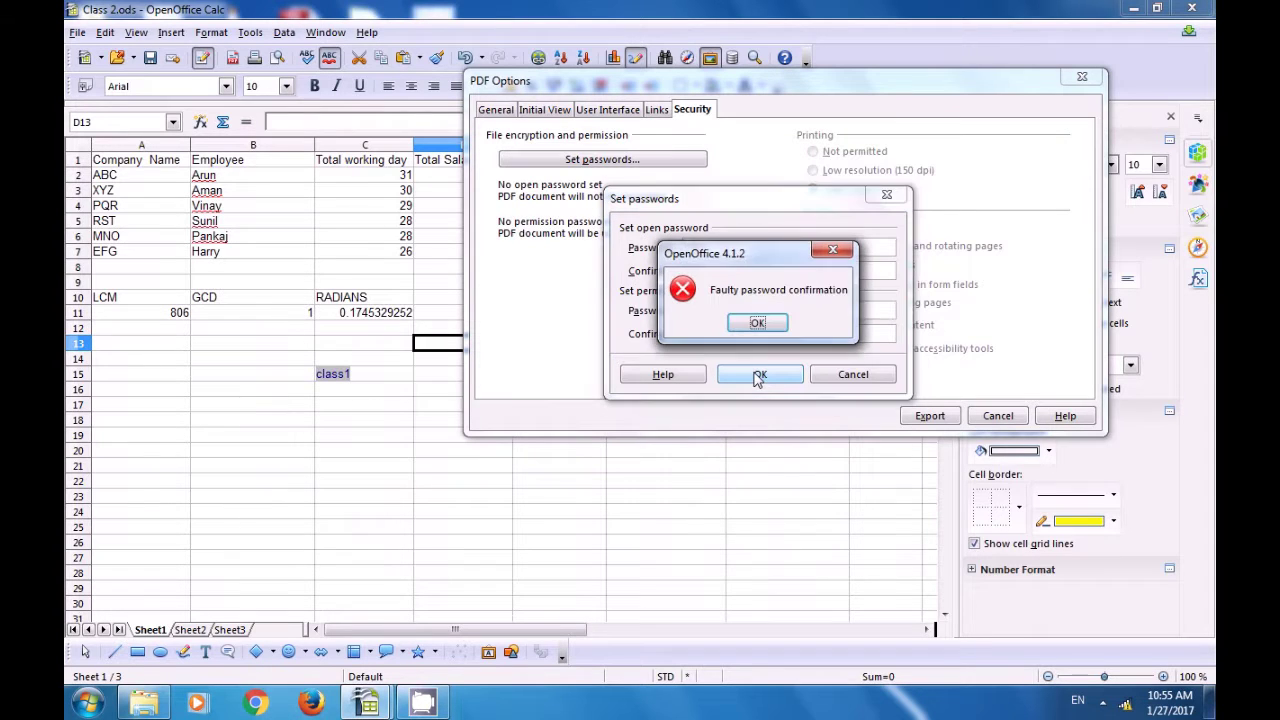
left_click(757, 322)
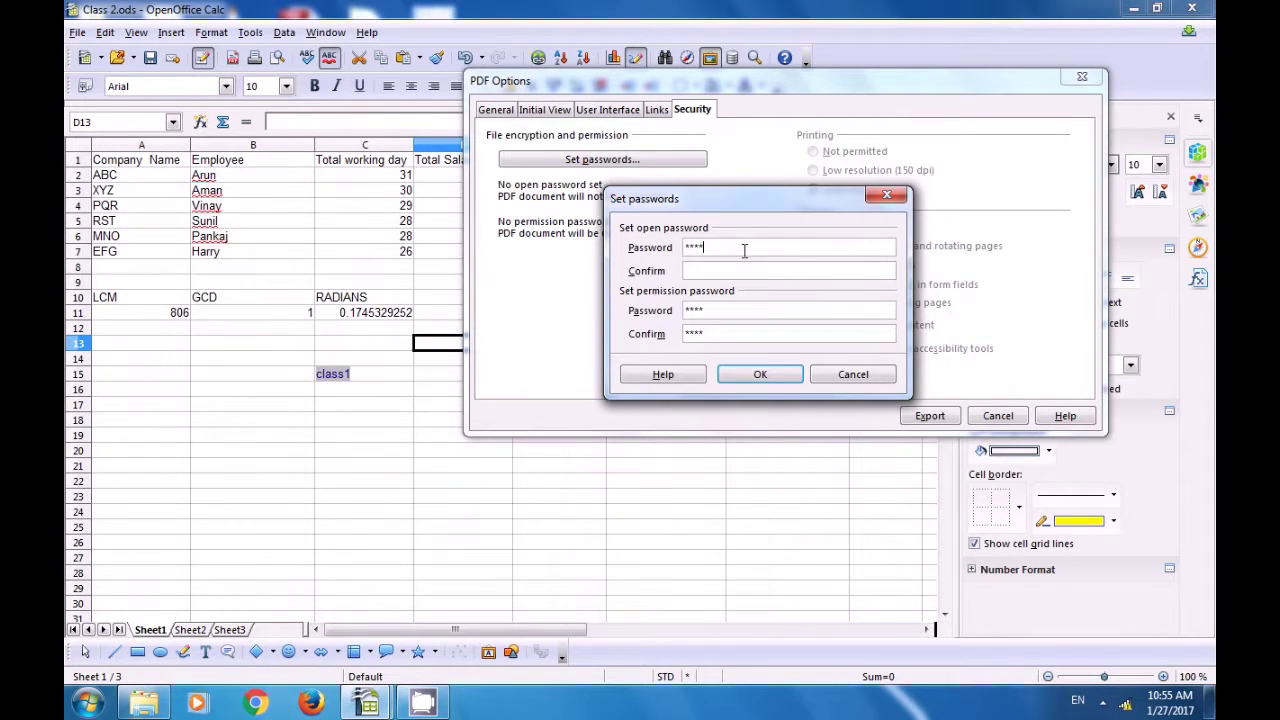
- Retype the open and permission passwords so both pairs match, and accept them
key("BackSpace")
key("BackSpace")
key("BackSpace")
key("BackSpace")
type("123123")
key("BackSpace")
key("BackSpace")
key("BackSpace")
type("123")
key("BackSpace")
key("BackSpace")
key("BackSpace")
type("1234")
left_click(743, 271)
type("3")
key("BackSpace")
key("BackSpace")
key("BackSpace")
key("BackSpace")
type("123")
left_click(760, 378)
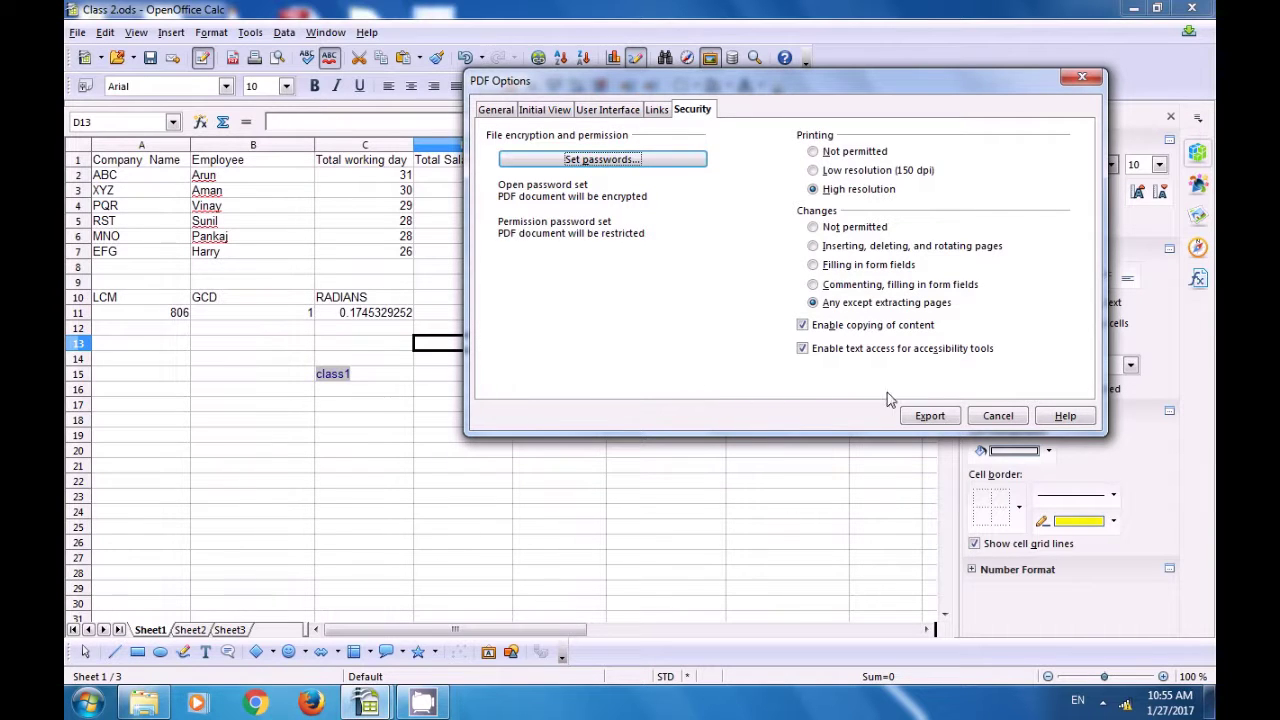
- Export the protected PDF as Class 2 to the Desktop, then minimize Calc
left_click(913, 418)
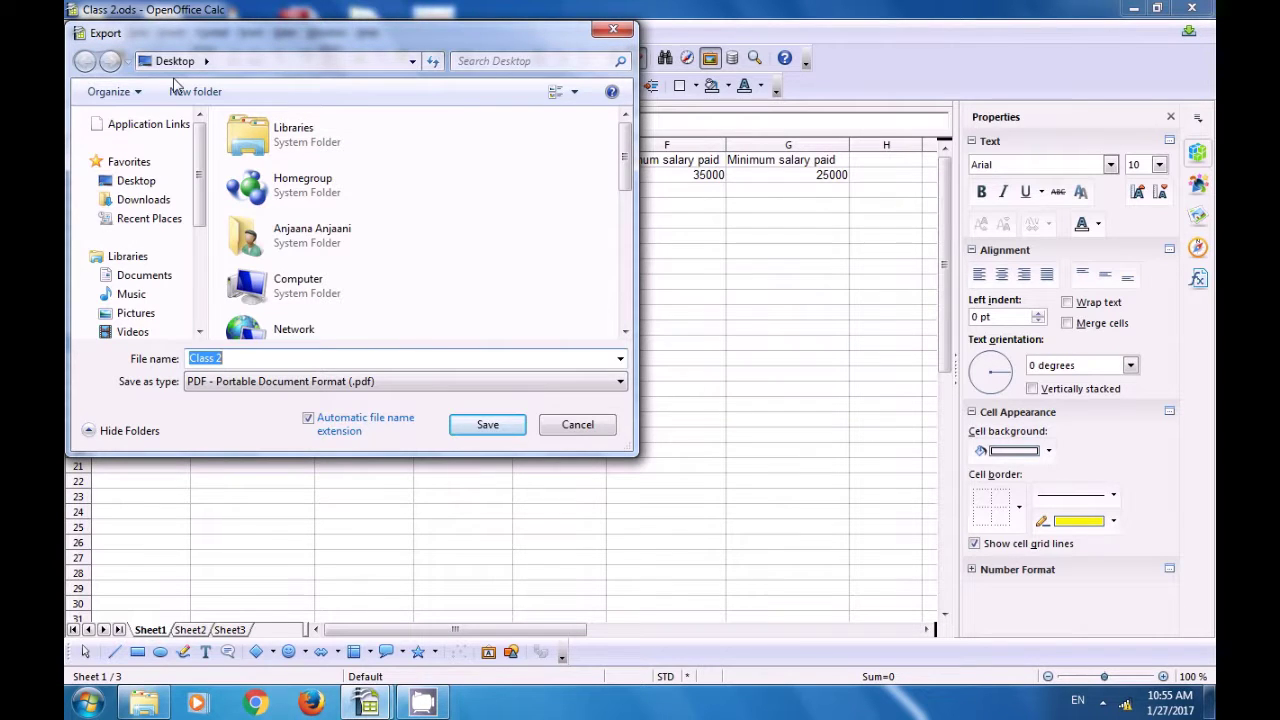
left_click(304, 360)
left_click(489, 427)
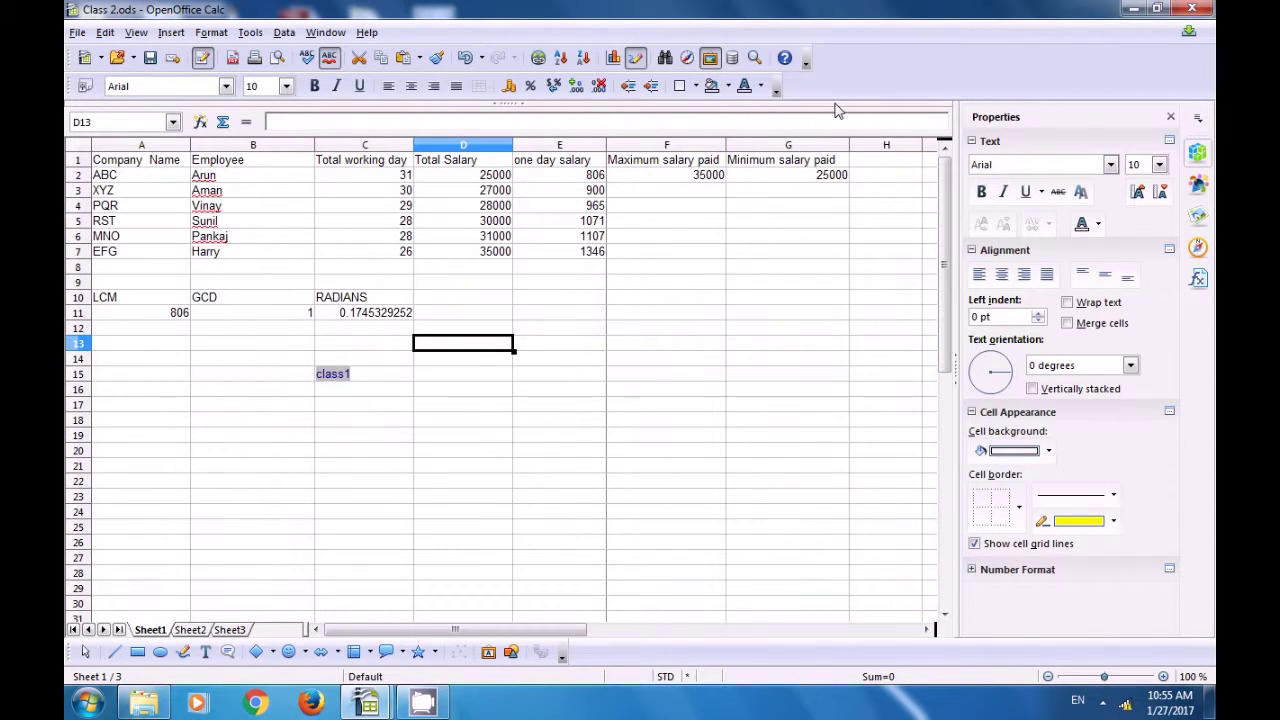
left_click(1127, 12)
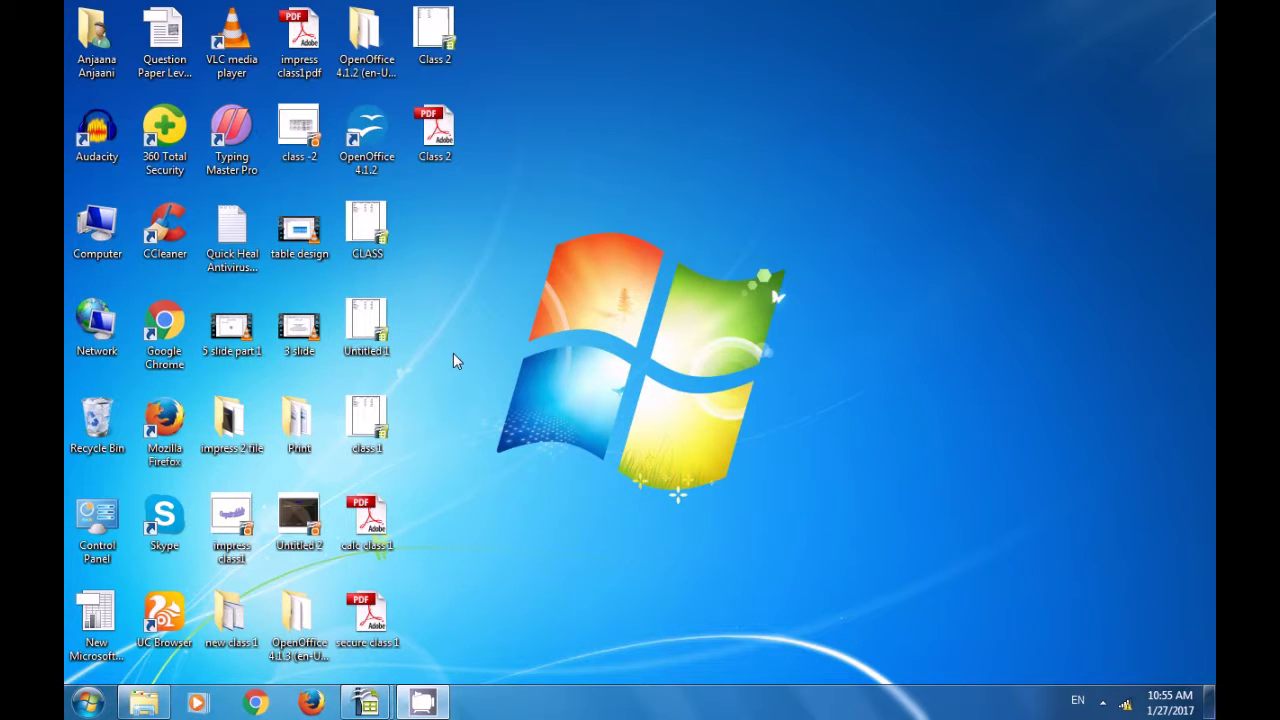
- Open the Class 2 PDF from the desktop in Adobe Reader
left_click(435, 140)
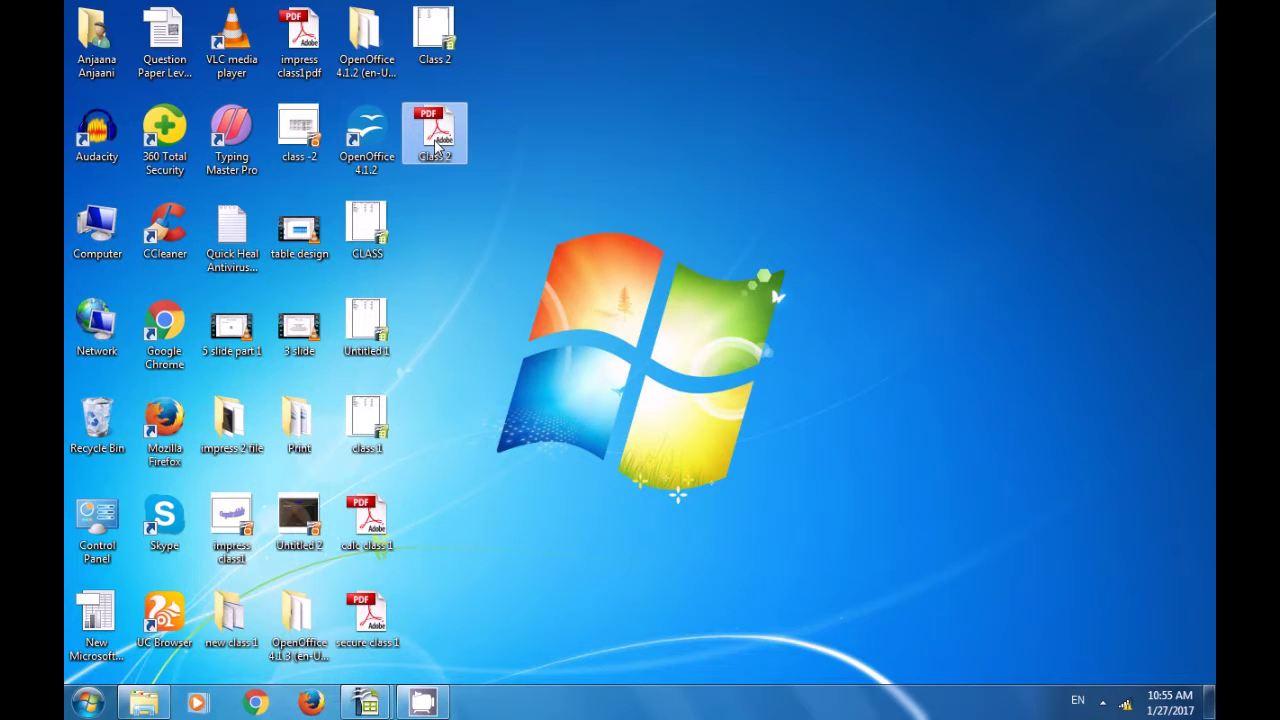
double_click(435, 142)
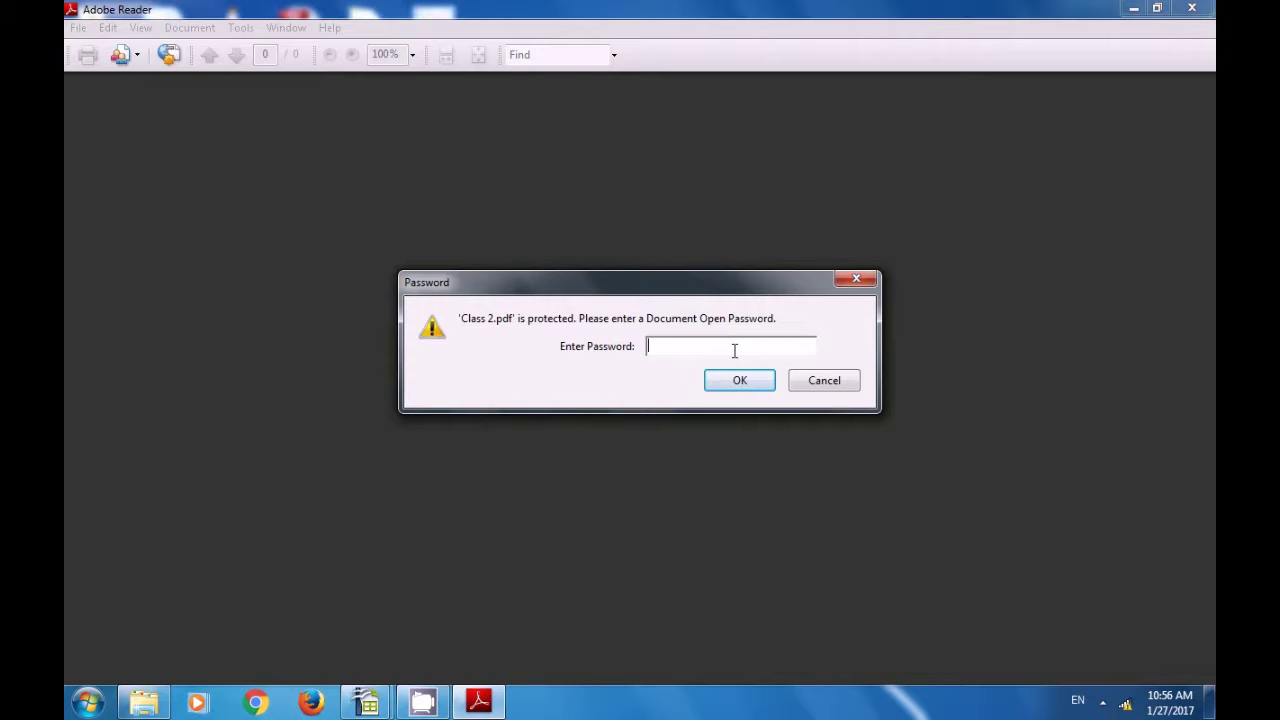
- Unlock Class 2.pdf with its open password, check the Sheet1 salary data, and close Reader
type("***")
left_click(740, 383)
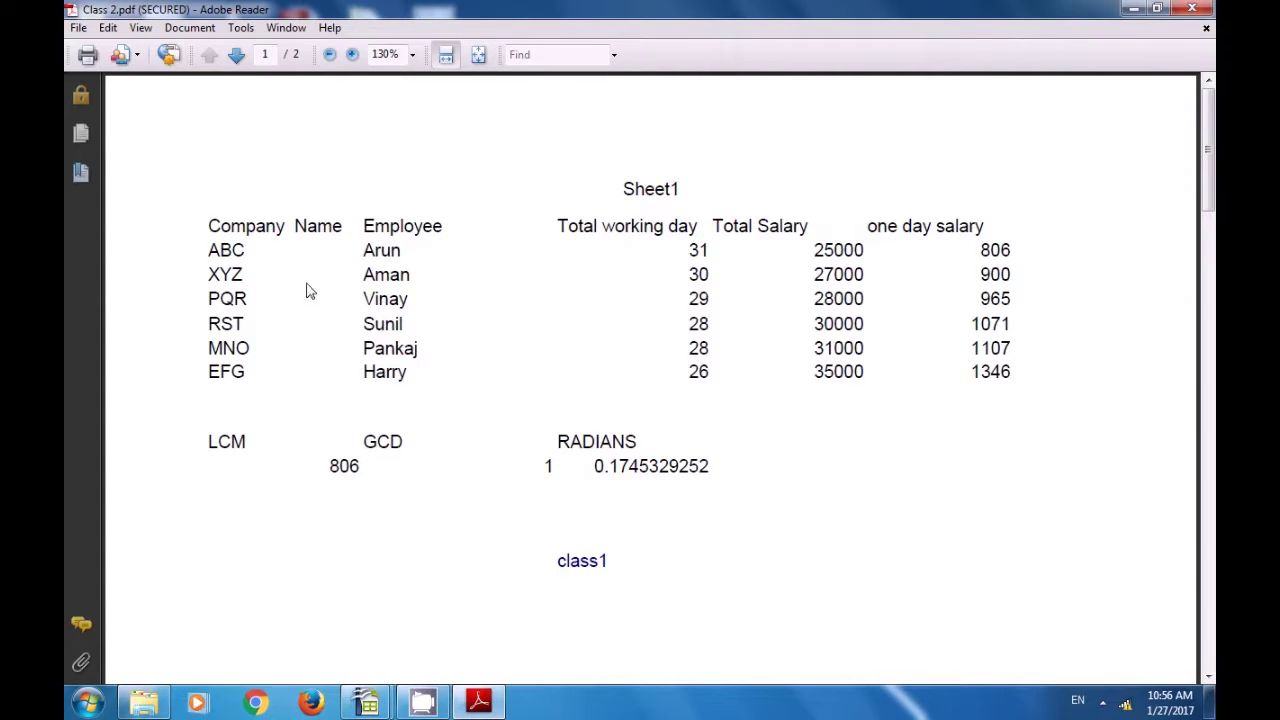
left_click(1192, 10)
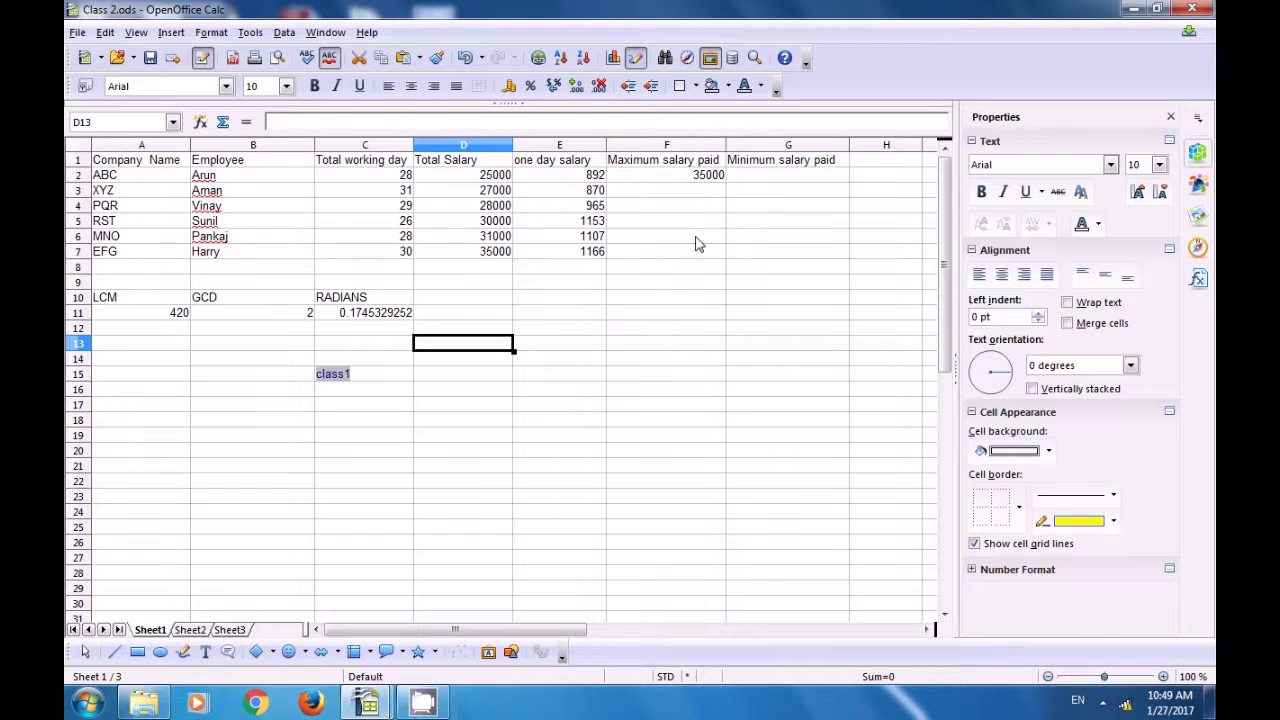
- Enter =MIN(D2:D7) in G2 so Minimum salary paid shows 25000
left_click(768, 178)
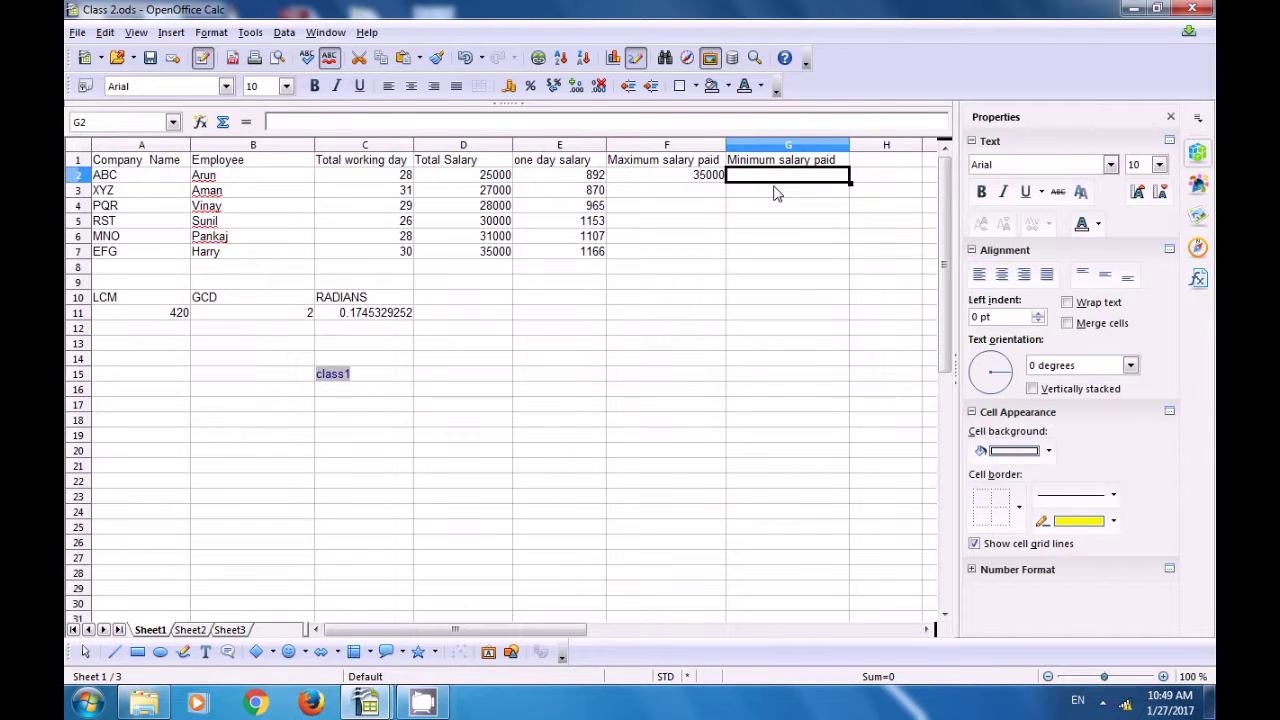
type("=m")
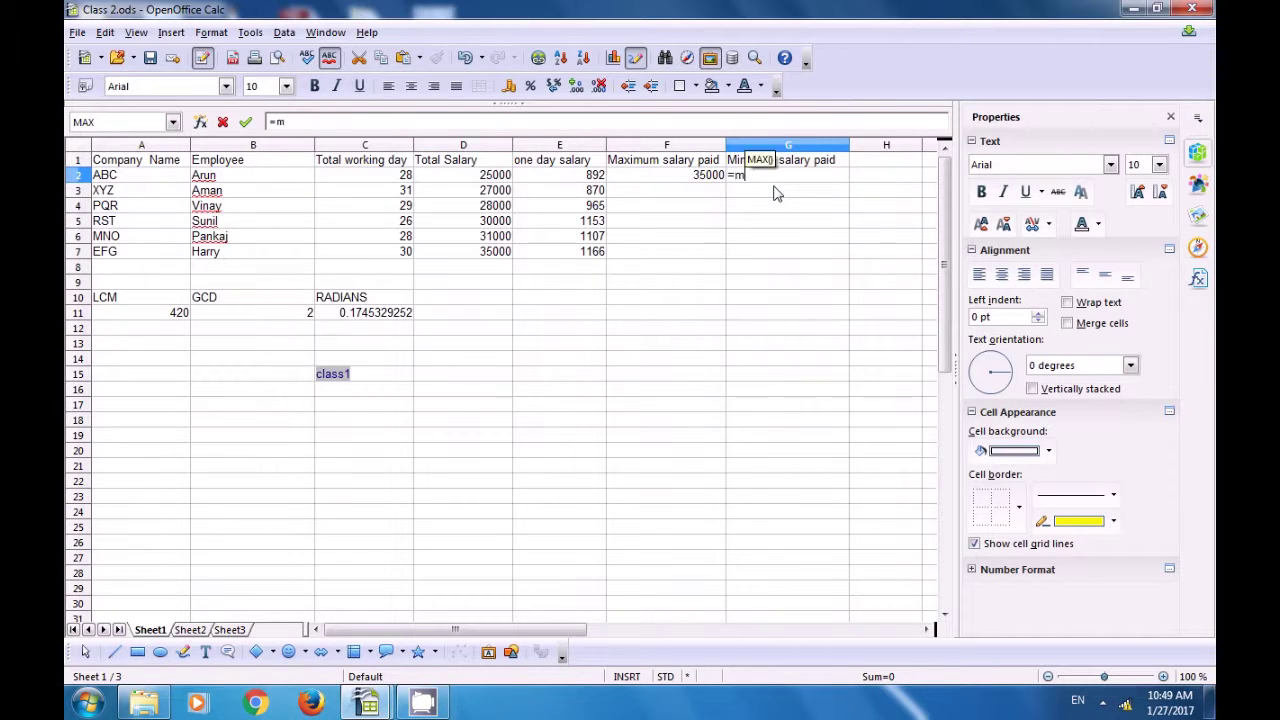
type("in(")
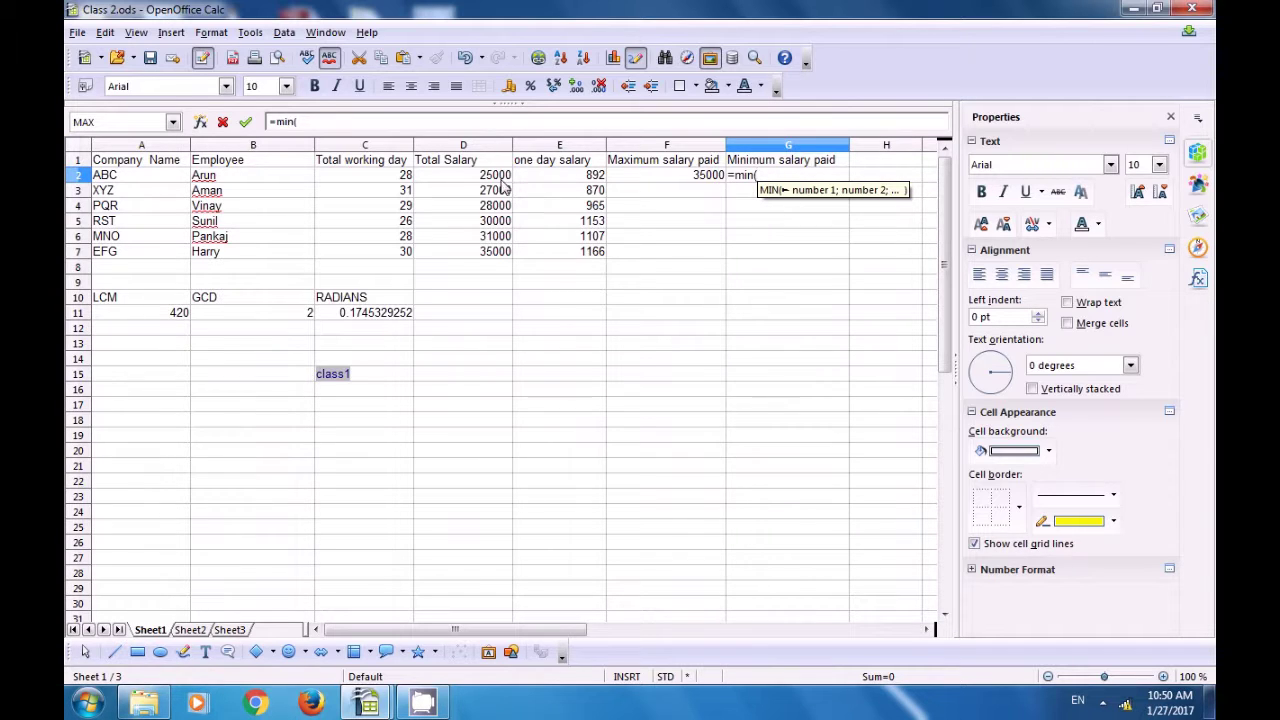
left_click_drag(497, 177, 481, 262)
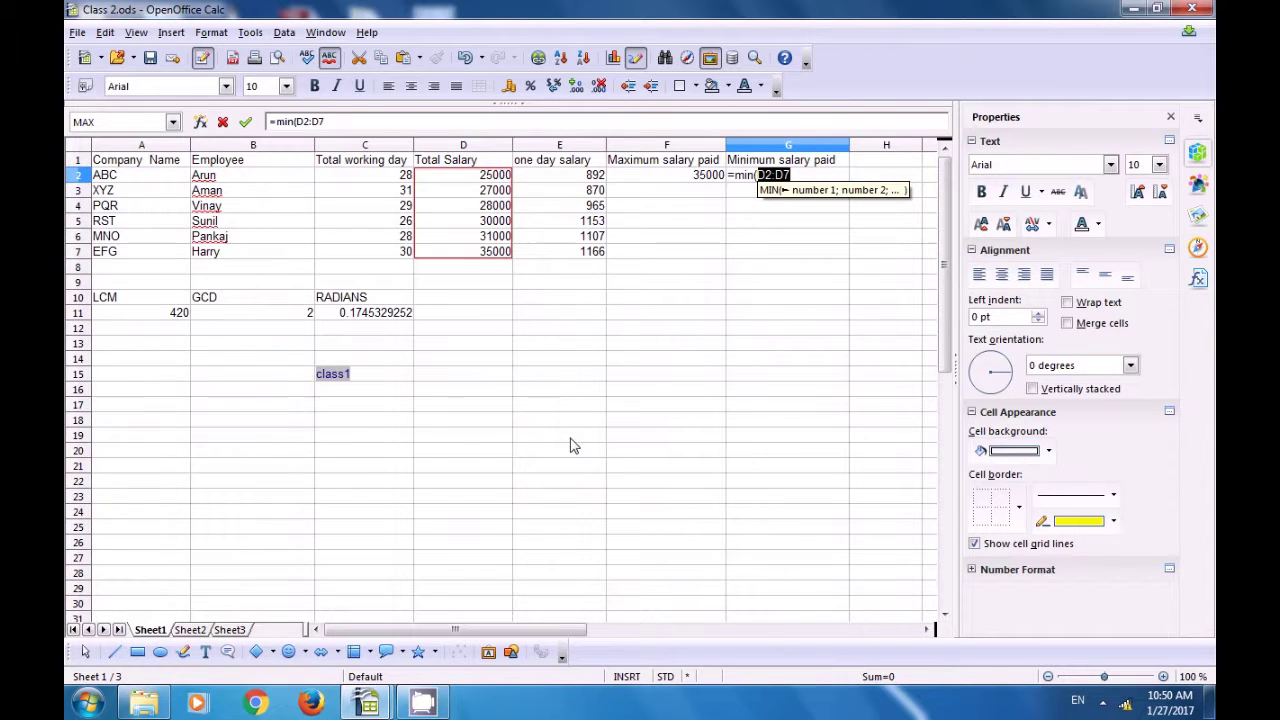
type(")")
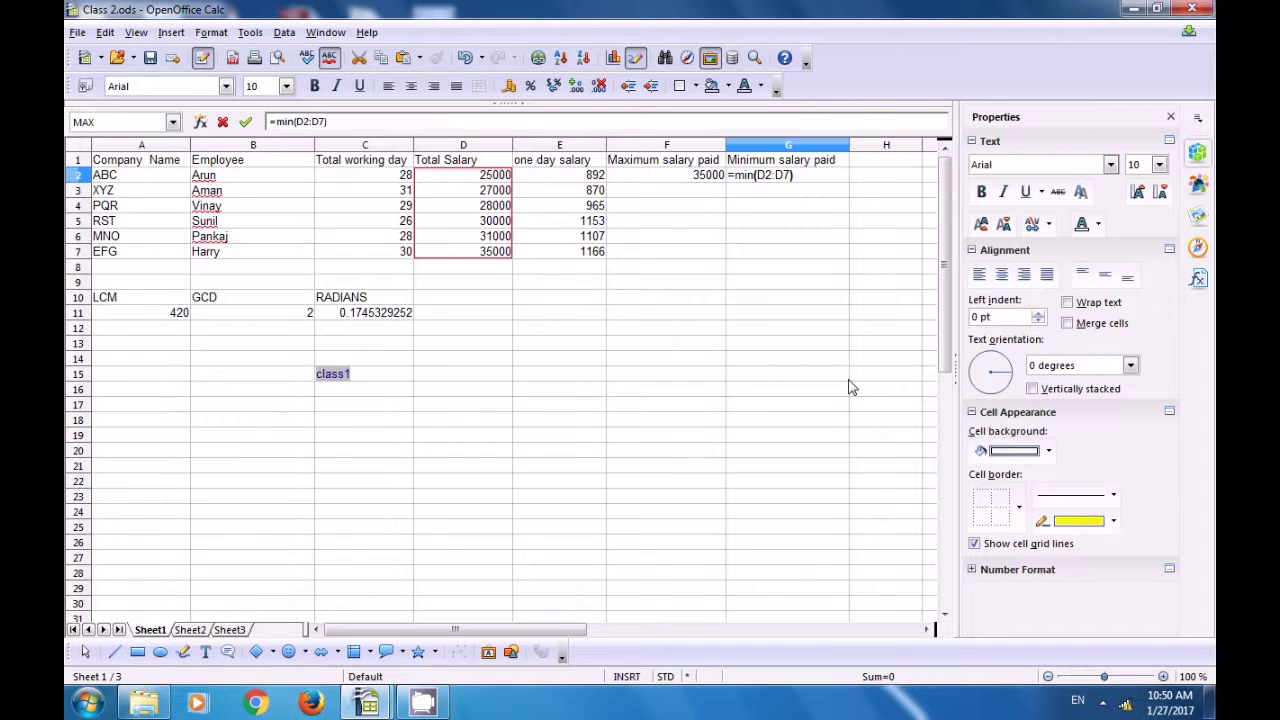
key("Return")
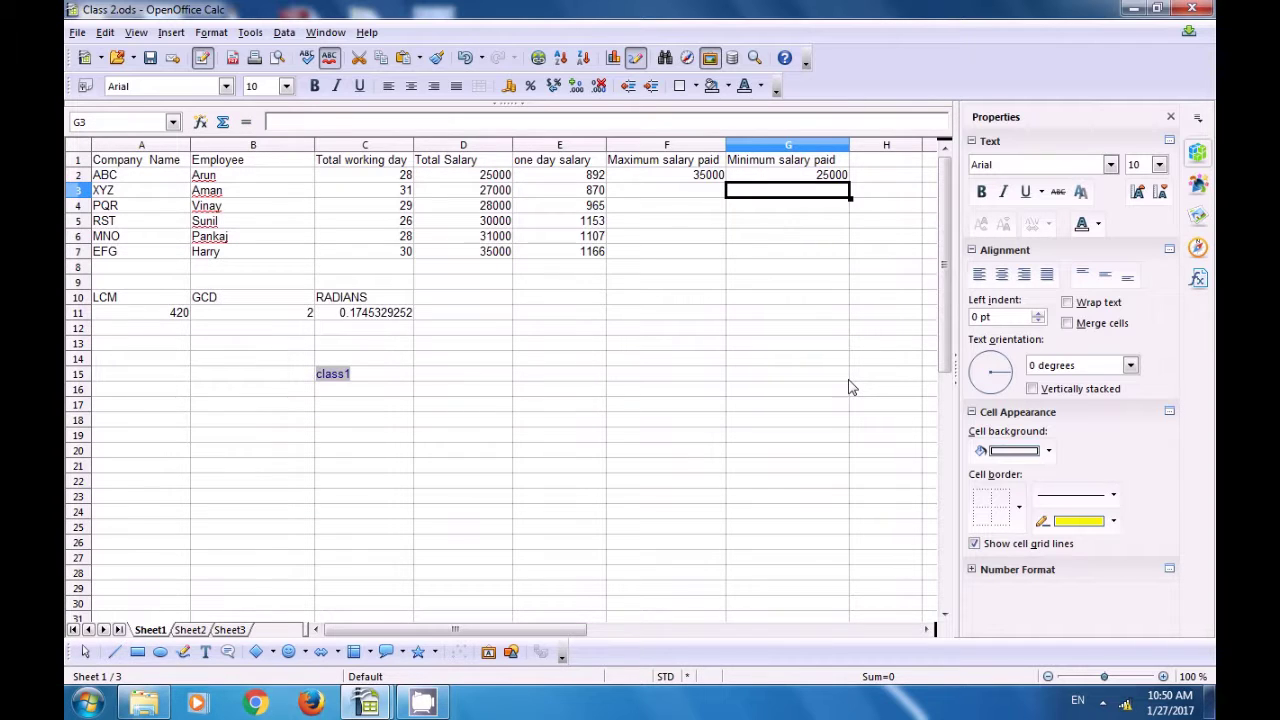
left_click(819, 176)
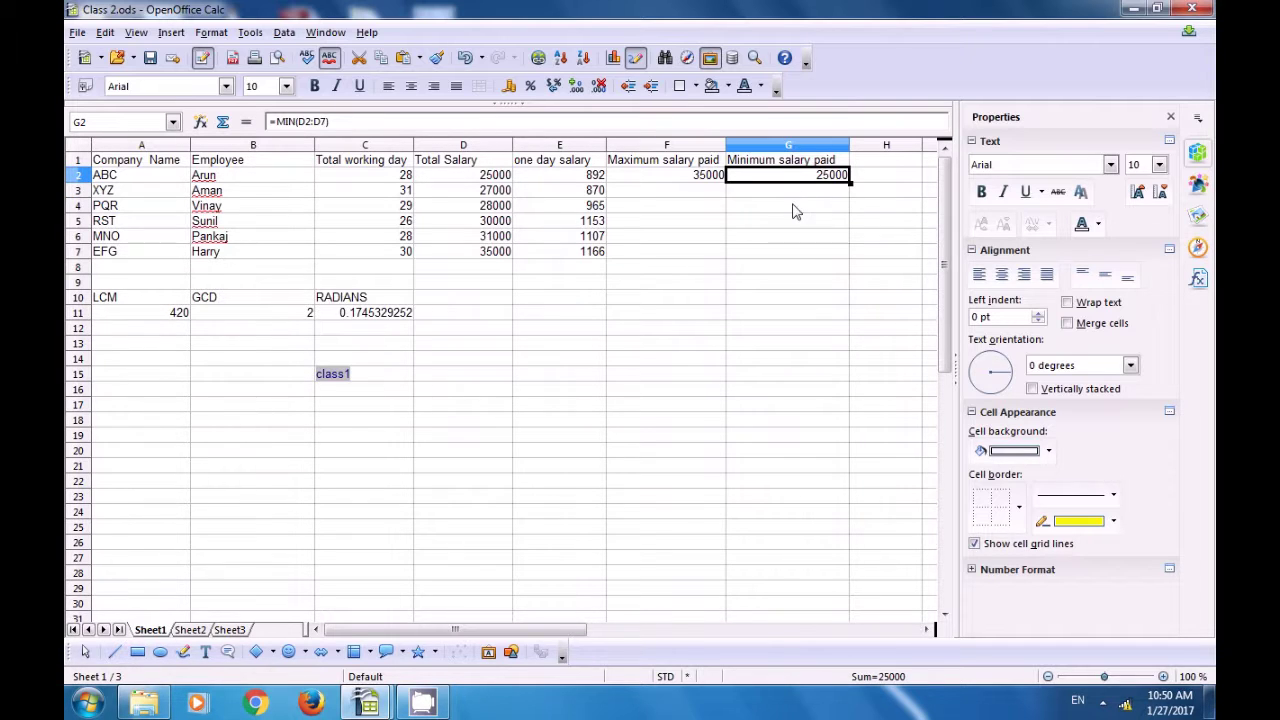
left_click(795, 207)
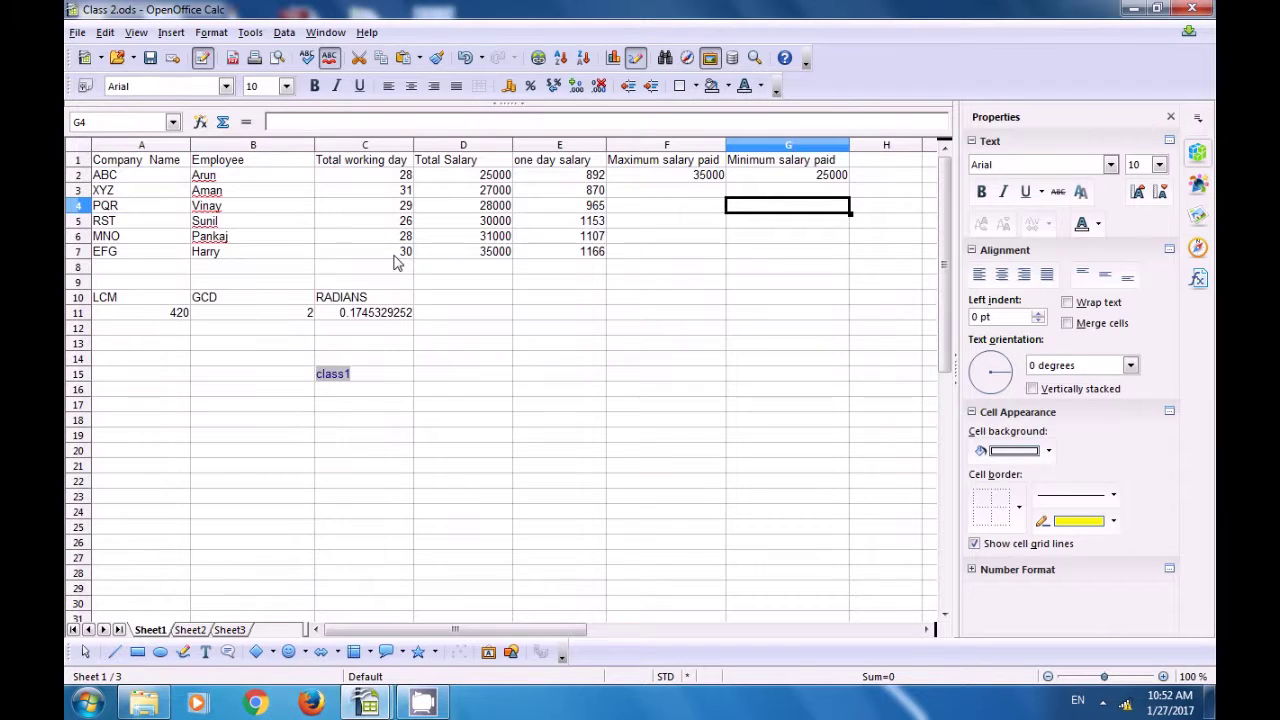
- Sort only the working days in C2:C7 descending, from 31 down to 26
left_click_drag(380, 177, 393, 257)
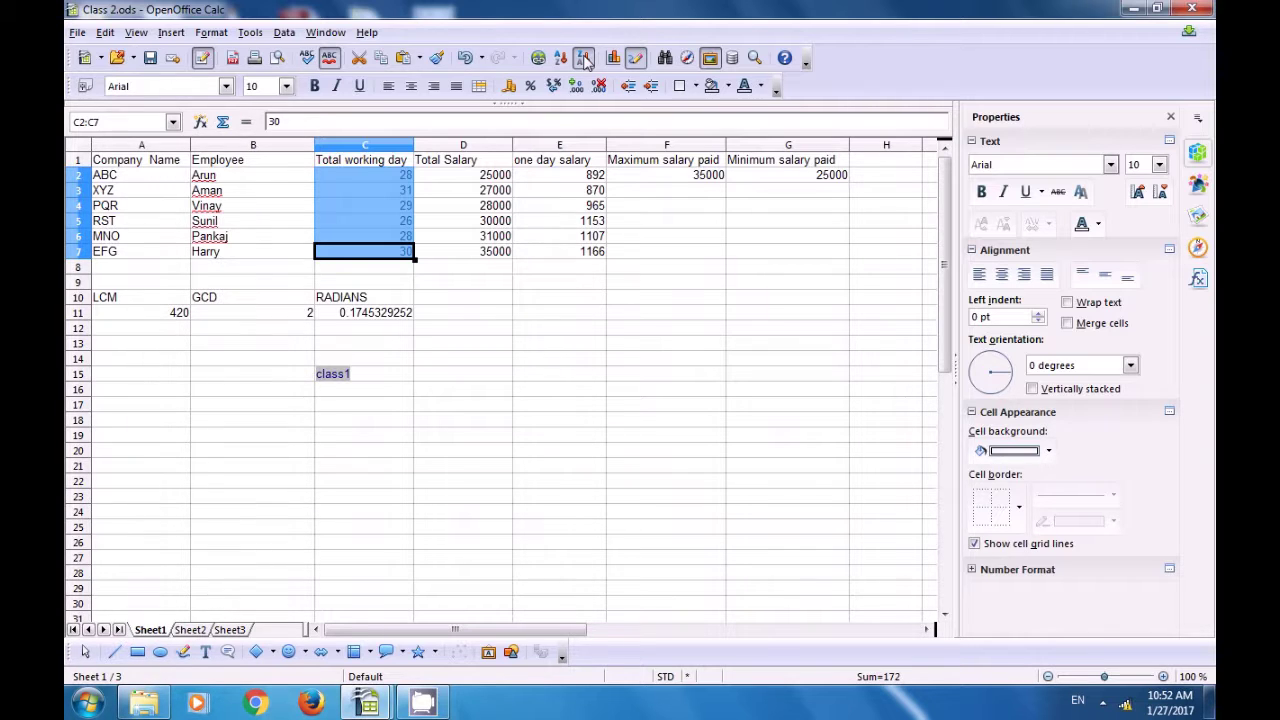
left_click(584, 58)
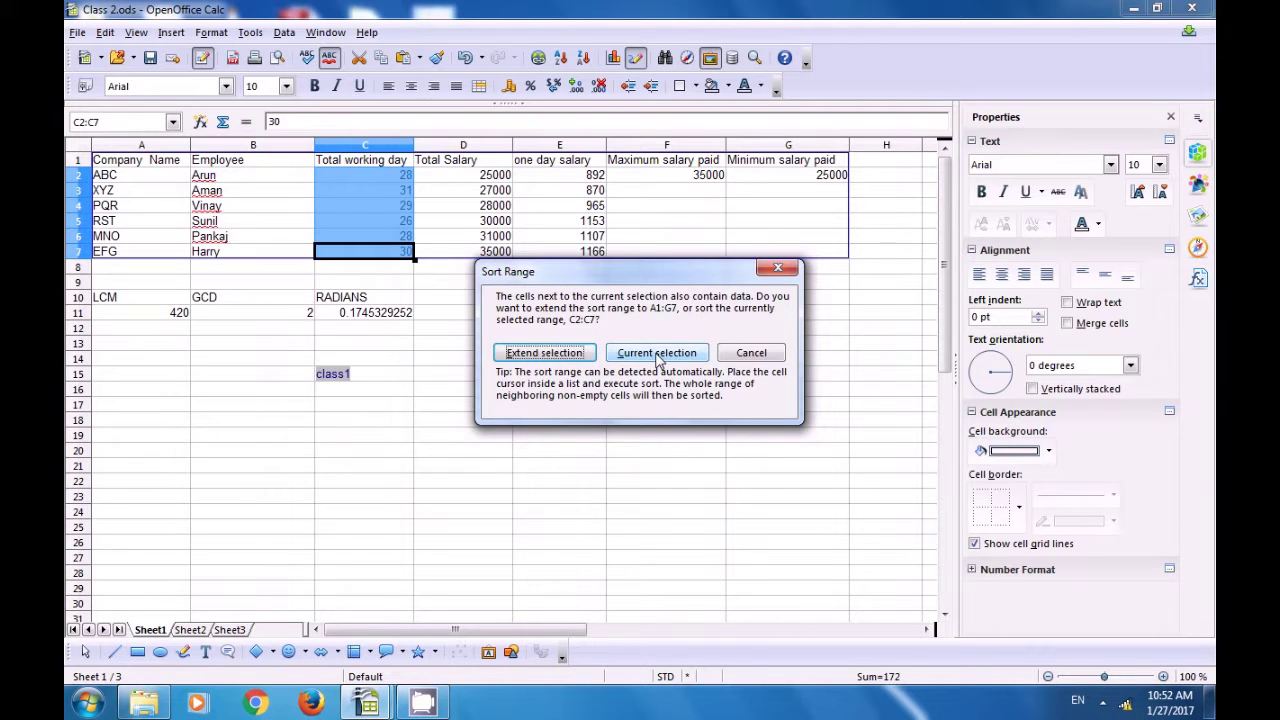
left_click(656, 356)
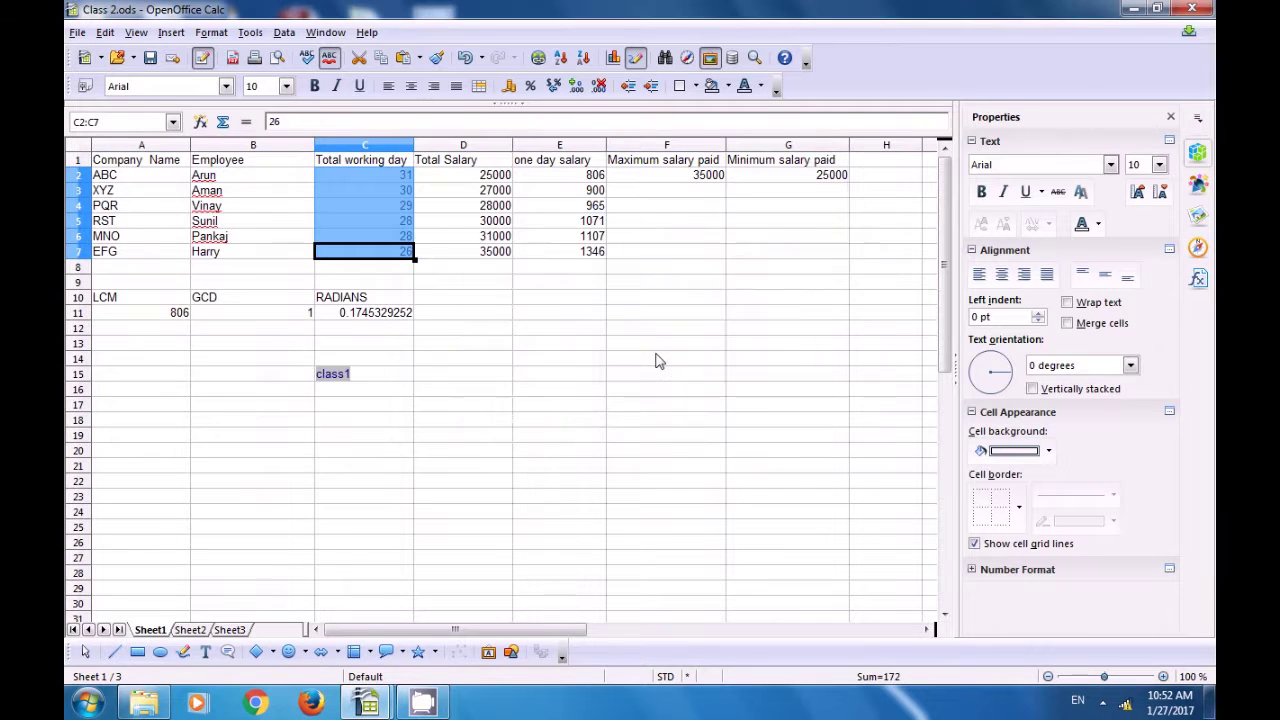
left_click(487, 299)
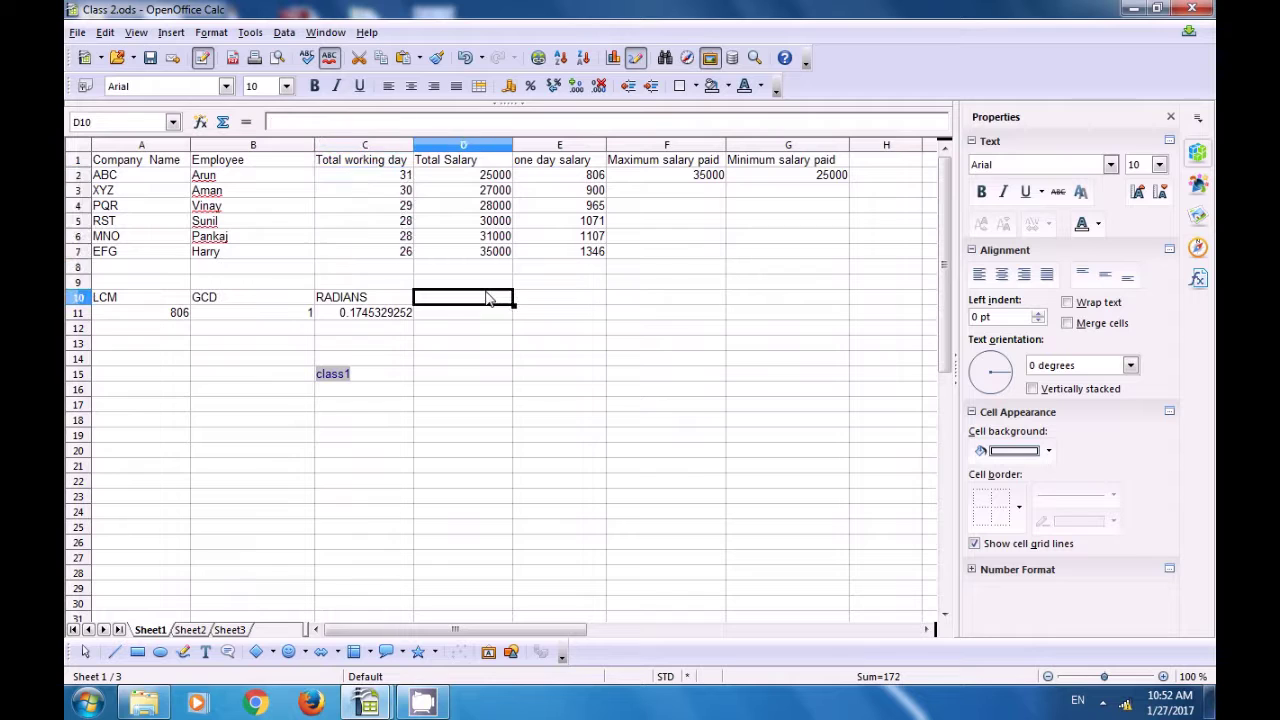